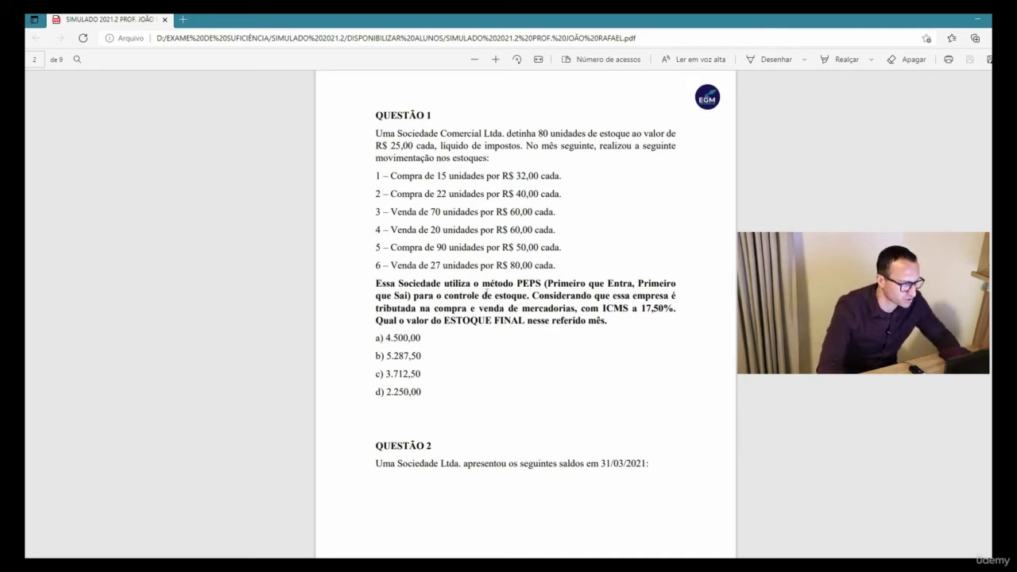
Switch from the PDF to the SUPORTE workbook in Excel and open the Q1 worksheet
key("alt+Tab")
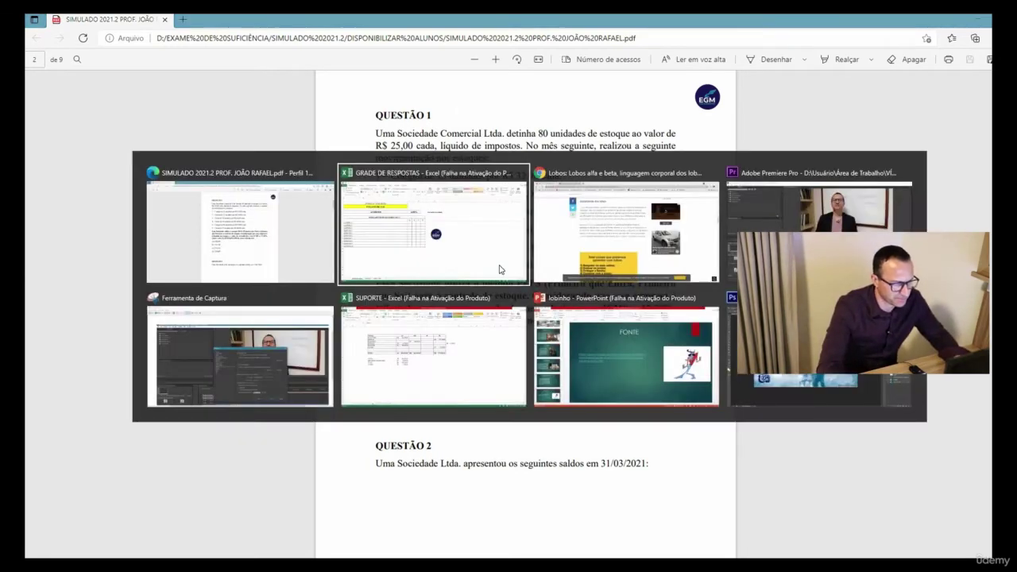
key("Tab")
key("Tab")
key("Tab")
key("Tab")
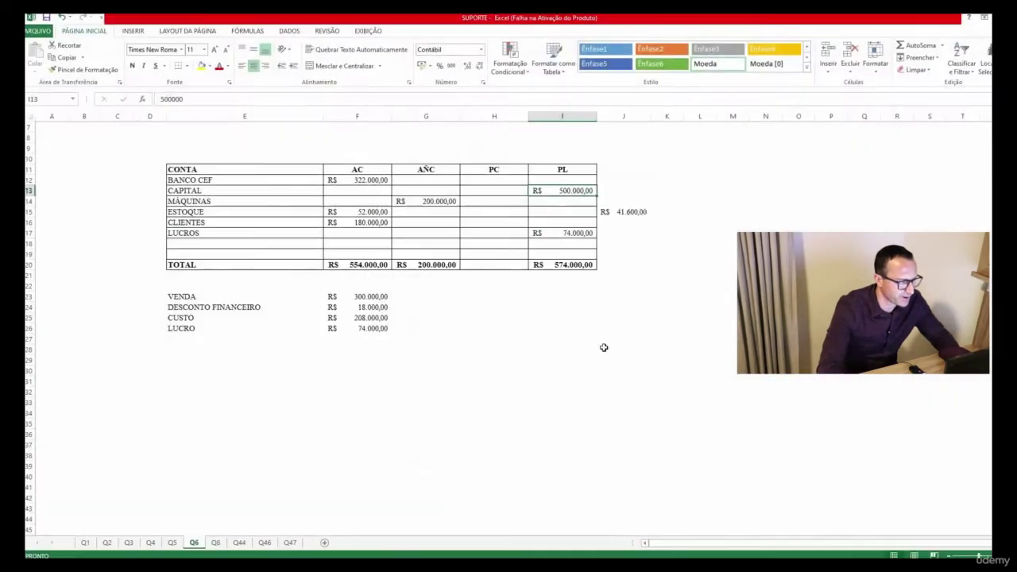
left_click(85, 542)
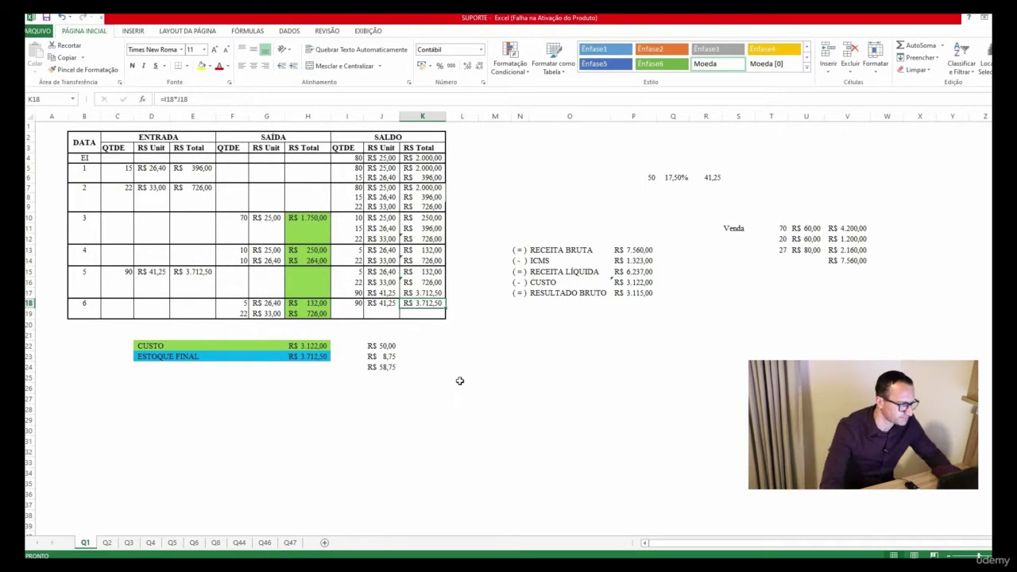
Compare the opening inventory row of the stock table (I4:K4) with the opening stock and purchases in Questão 1 of the PDF
left_click(352, 159)
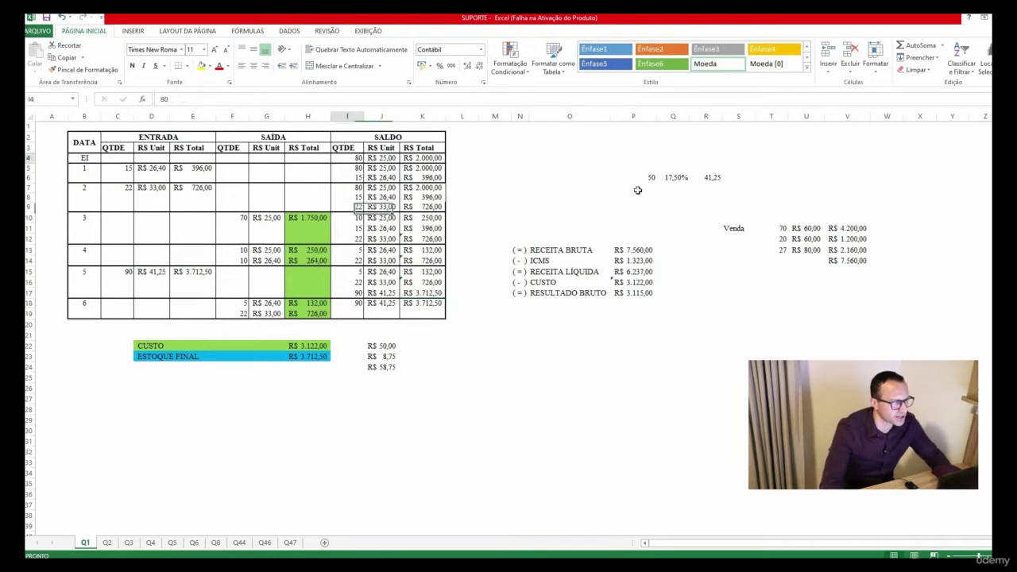
left_click(633, 170)
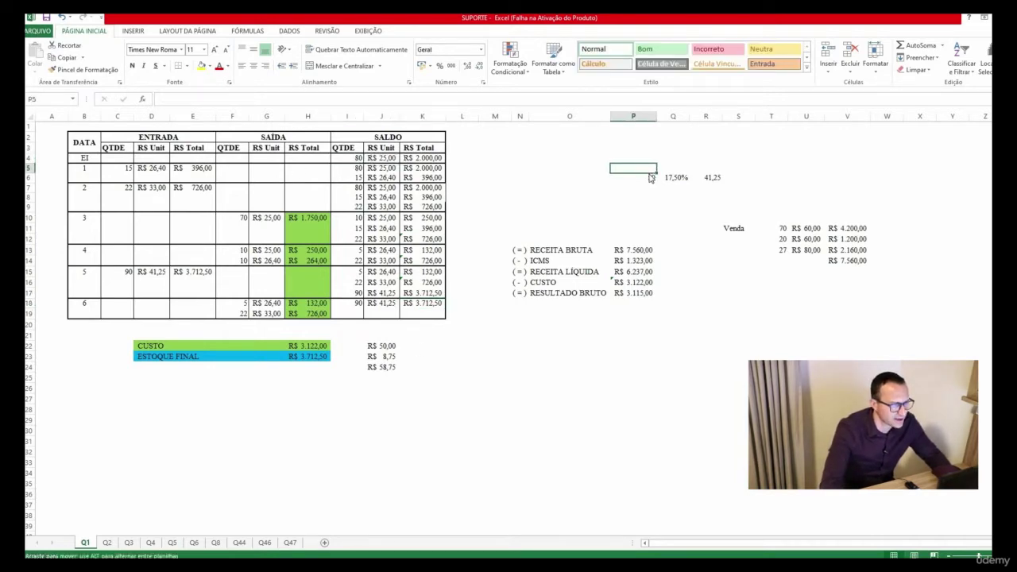
key("alt+Tab")
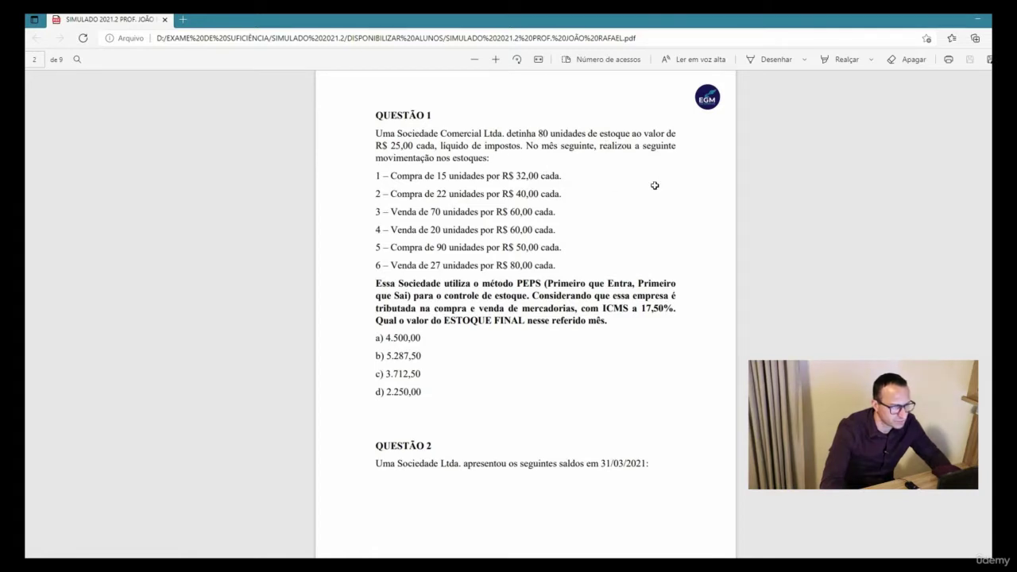
key("alt+Tab")
left_click_drag(350, 158, 430, 159)
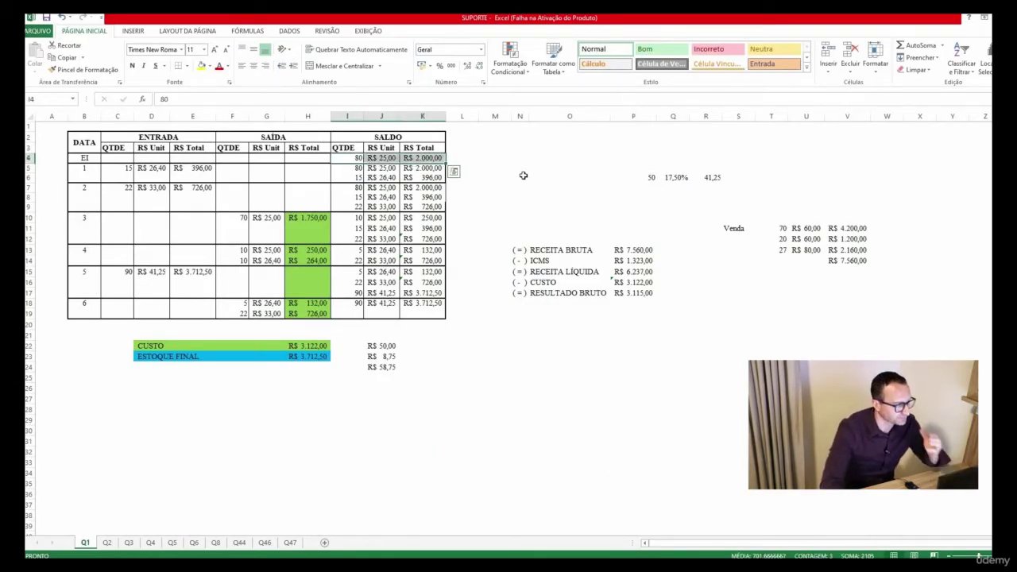
key("alt+Tab")
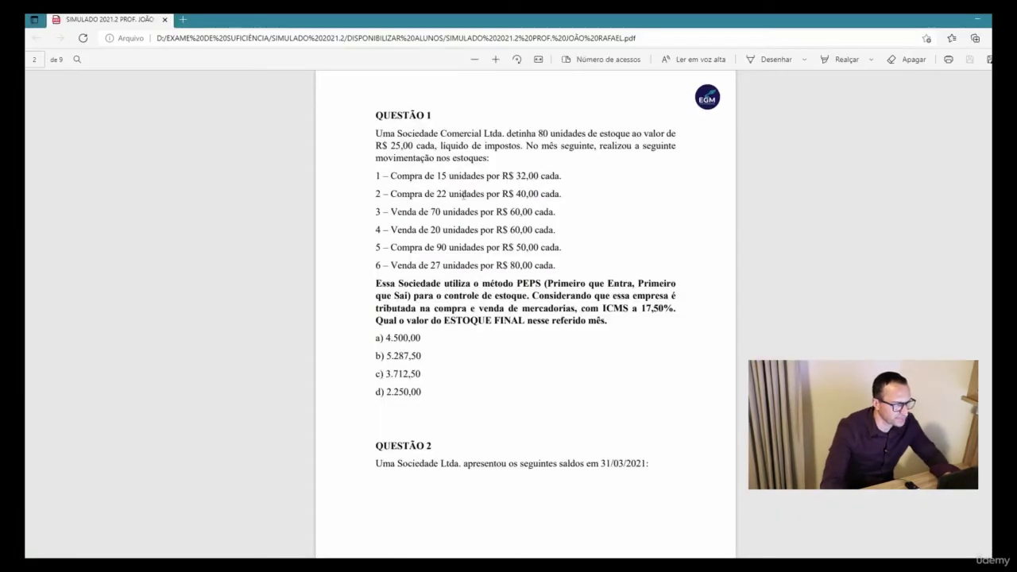
key("alt+Tab")
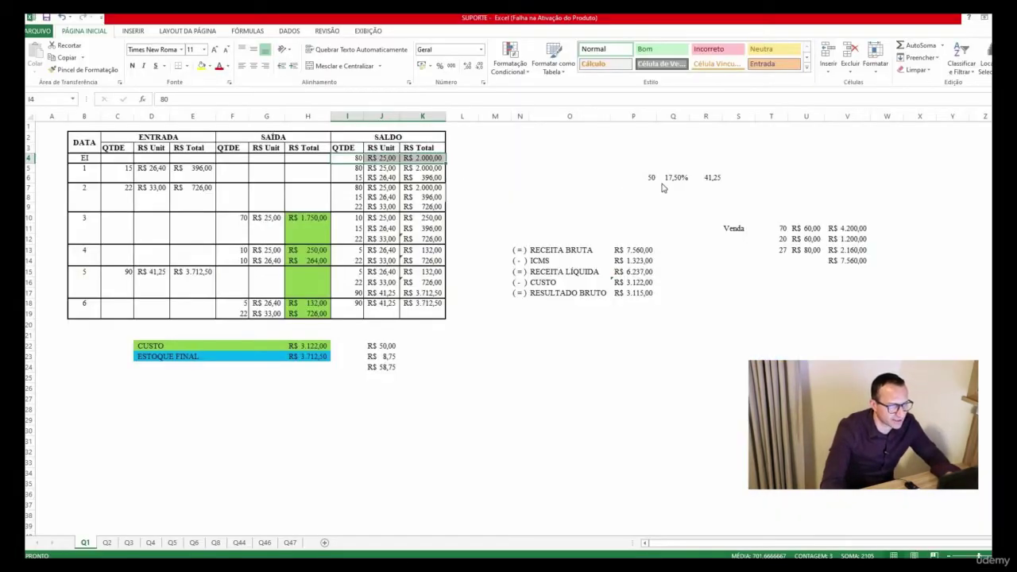
key("alt+Tab")
key("alt+Tab")
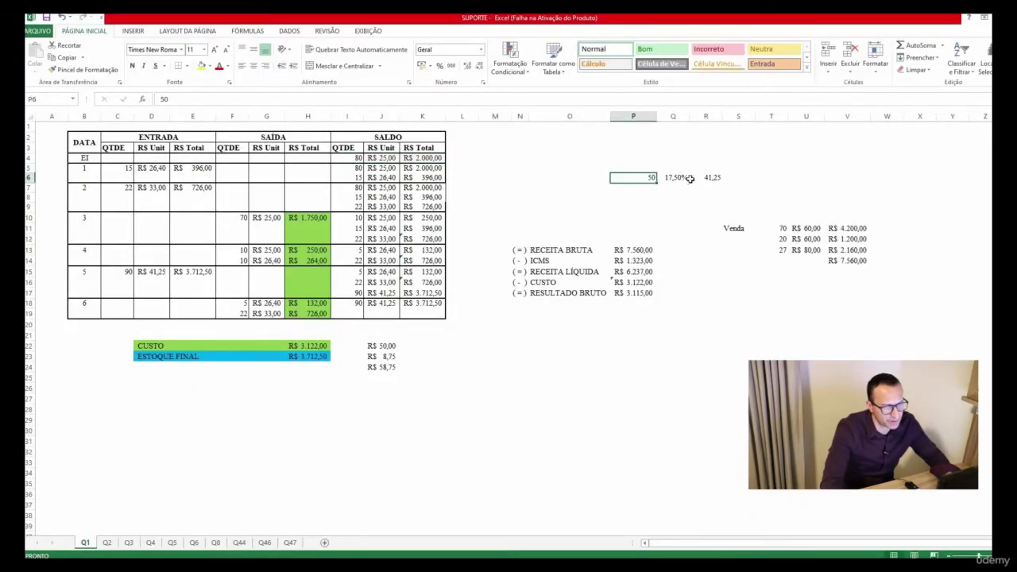
Check the purchase price in the PDF question, set the gross unit price in P6 to 40 and inspect the net price formula in R6
key("alt+Tab")
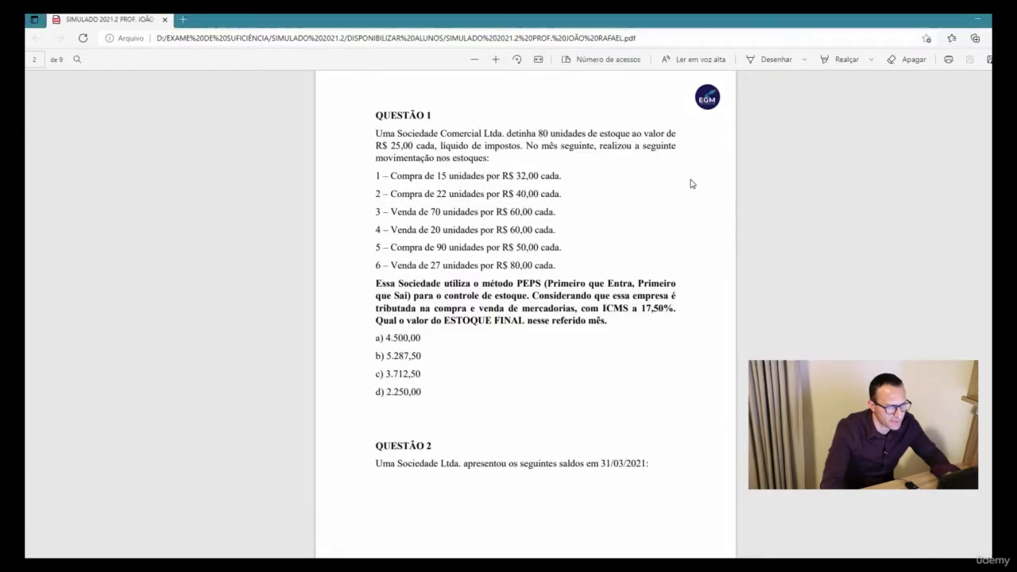
key("alt+Tab")
type("40")
key("Return")
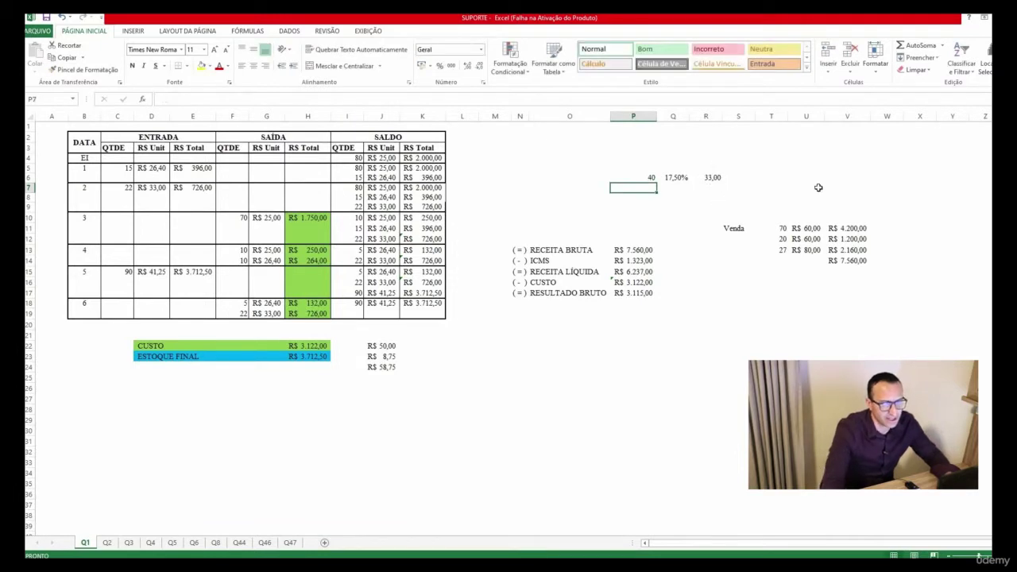
key("Up")
key("Right")
key("Right")
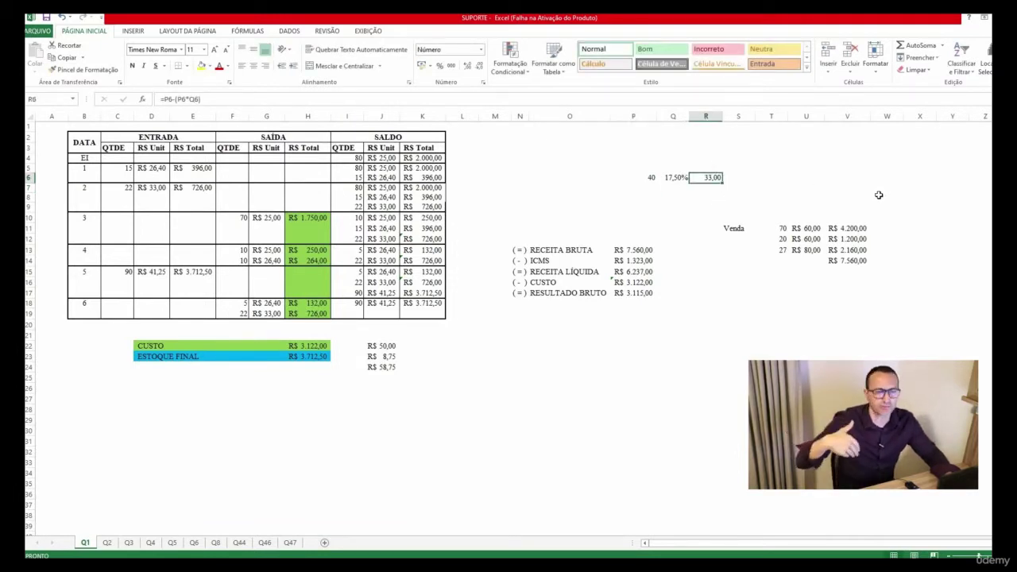
Compare the first purchase's quantity in C5 with movement 1 in the PDF question
left_click(125, 169)
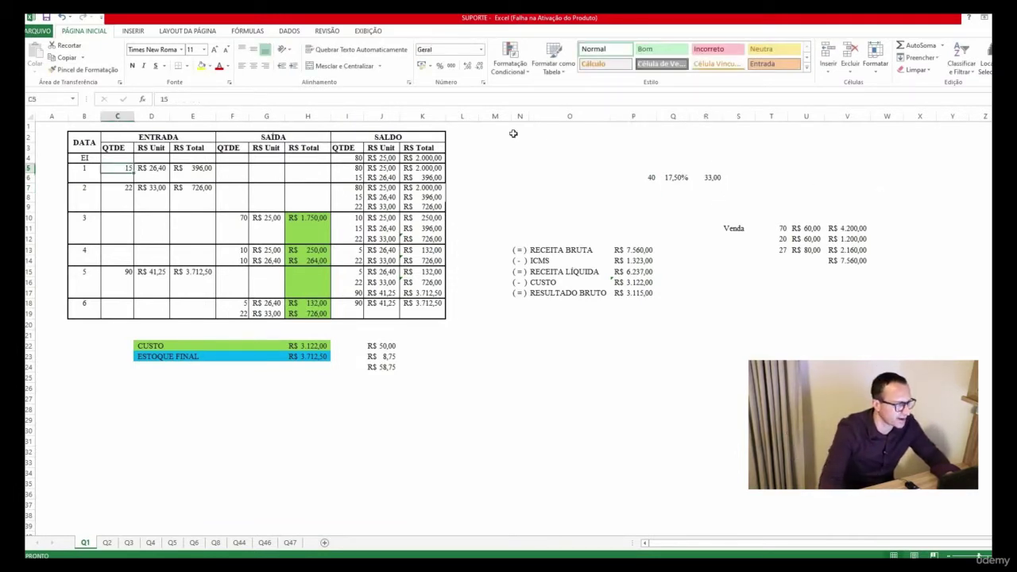
key("alt+Tab")
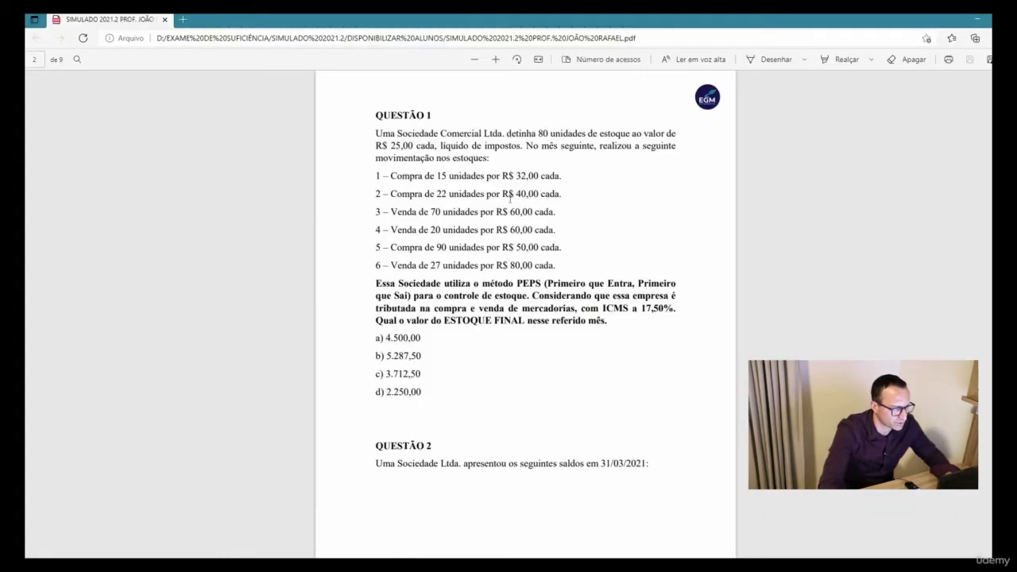
key("alt+Tab")
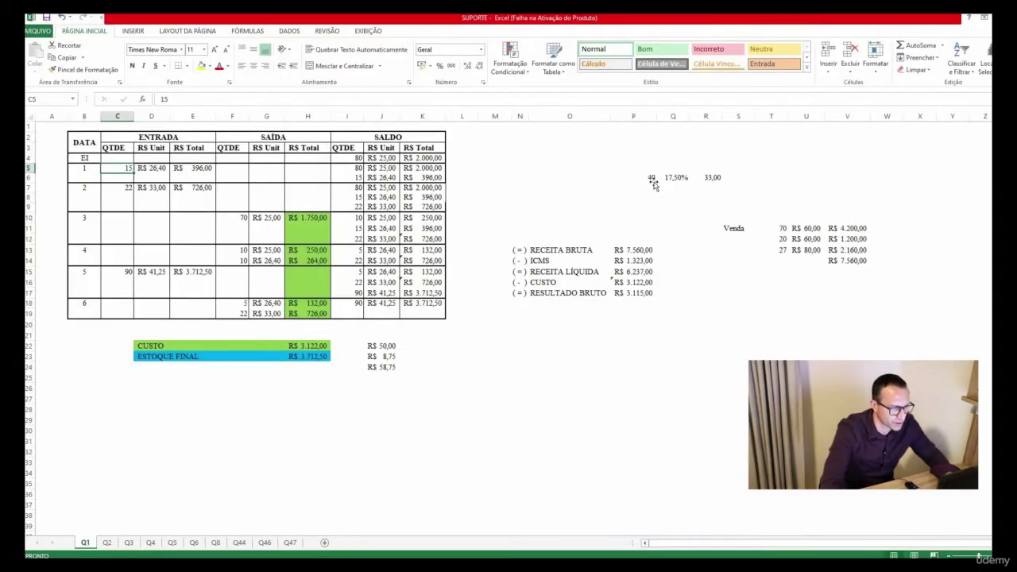
left_click_drag(662, 178, 654, 183)
left_click(697, 190)
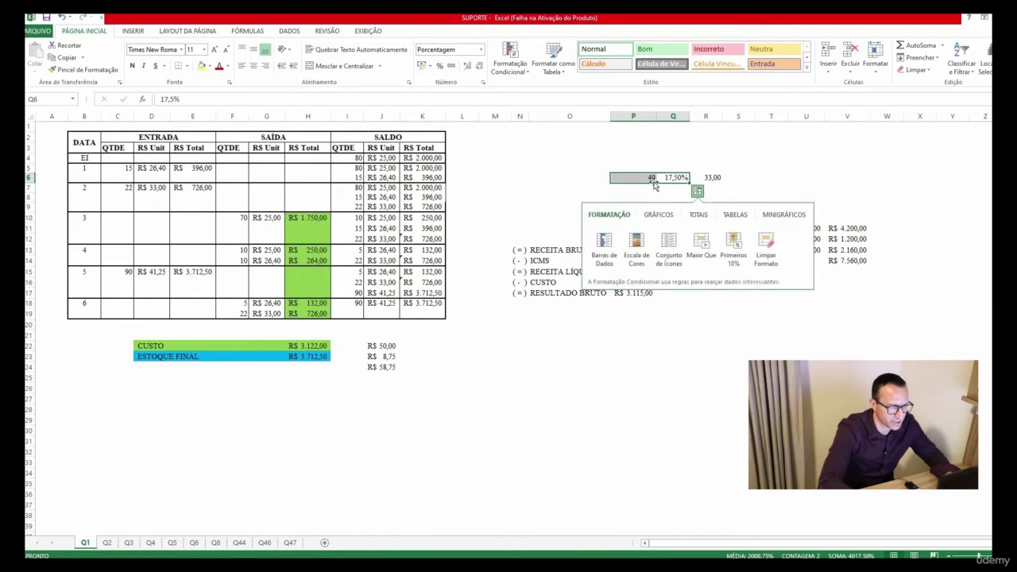
left_click(659, 215)
key("Escape")
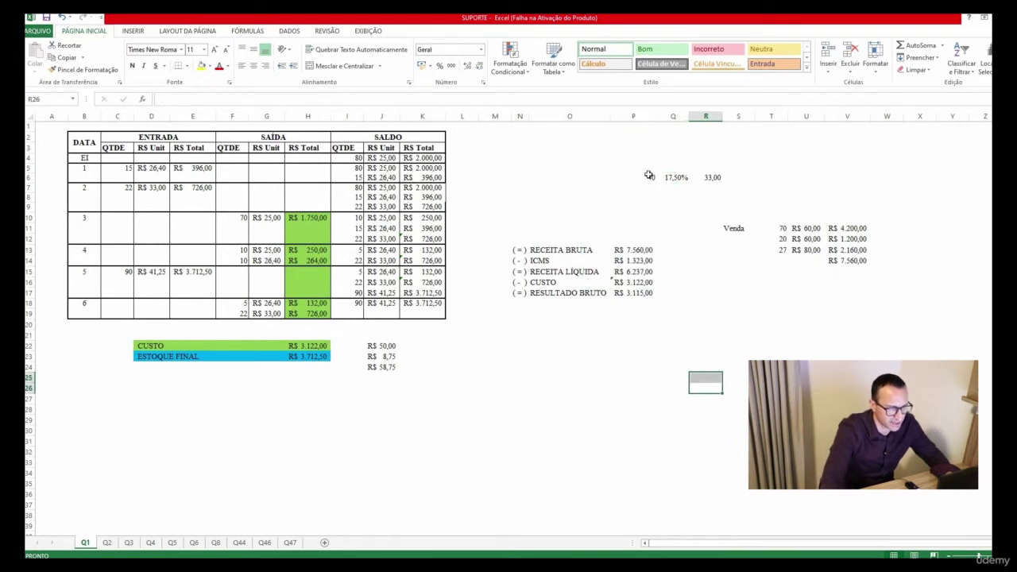
Set the gross unit price in P6 to 32 and compare the net price with the first purchase row
left_click(647, 174)
type("32")
key("Return")
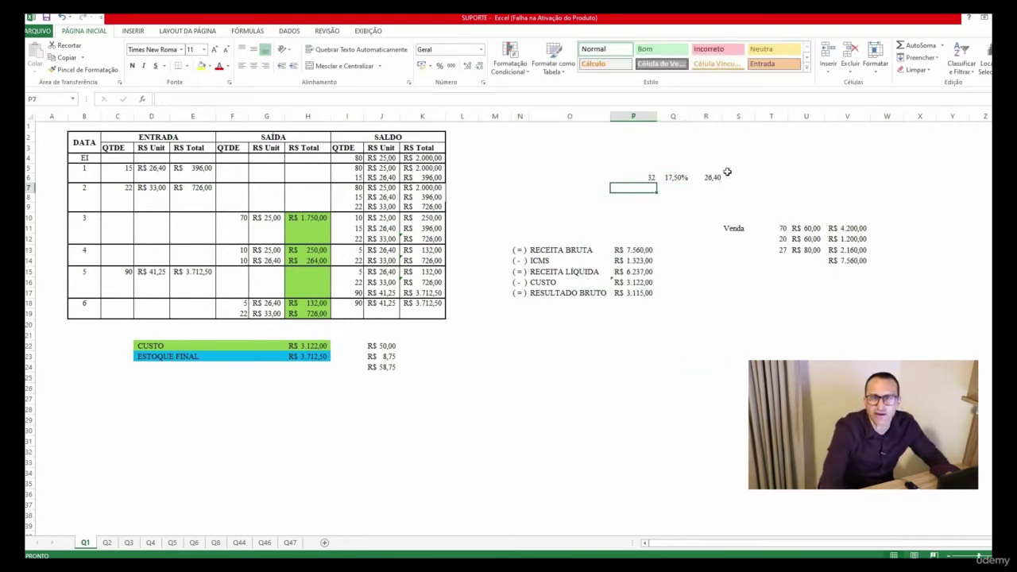
left_click(128, 165)
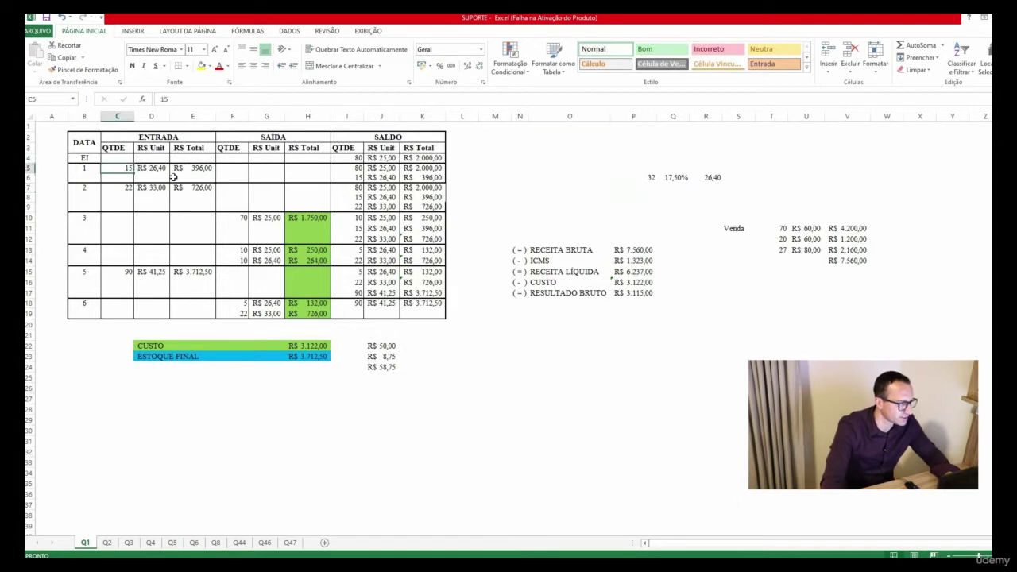
Check movement 2 in the PDF question, set the gross unit price in P6 to 40 and inspect the net price in R6
key("alt+Tab")
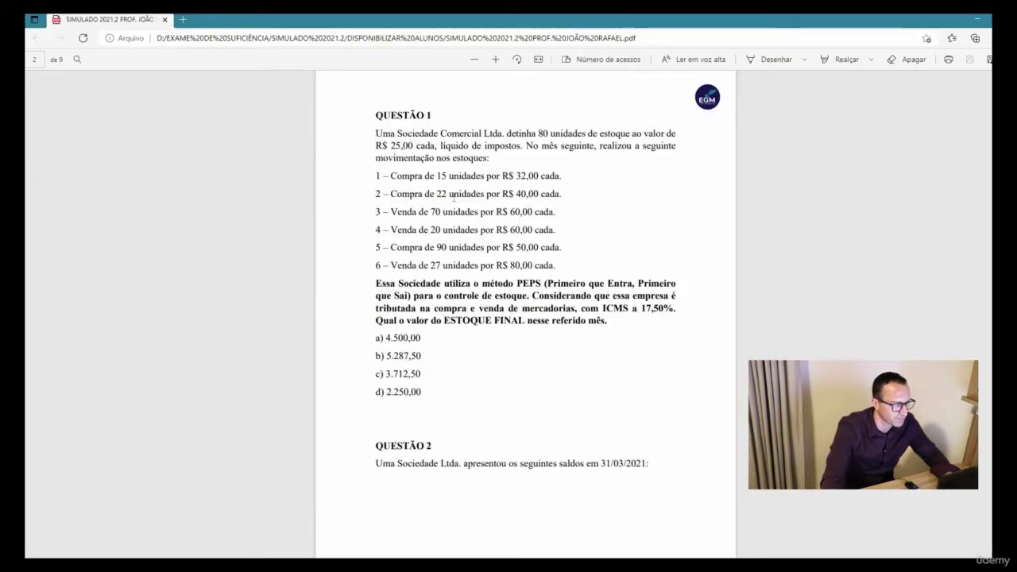
key("alt+Tab")
left_click(150, 188)
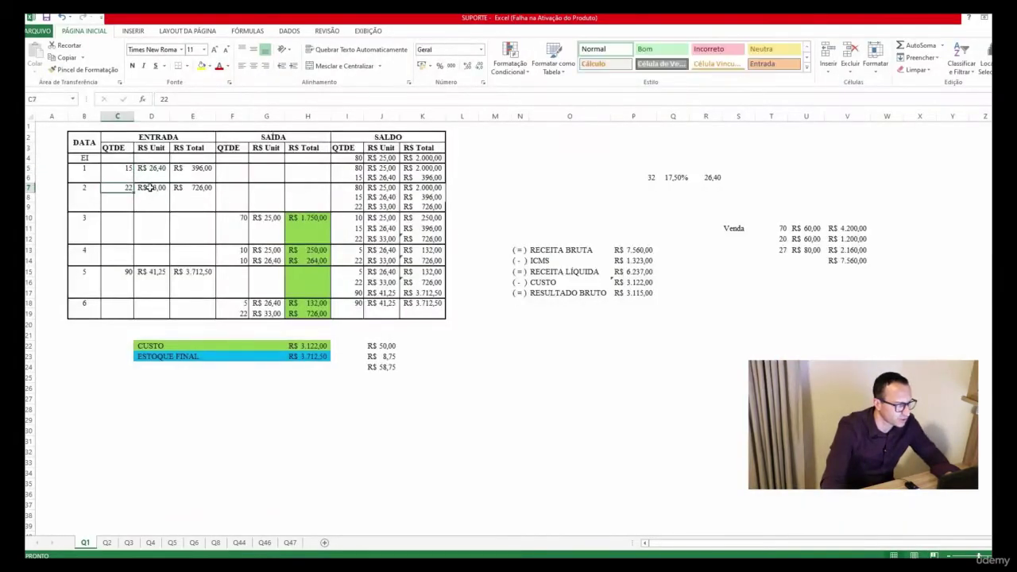
left_click(650, 177)
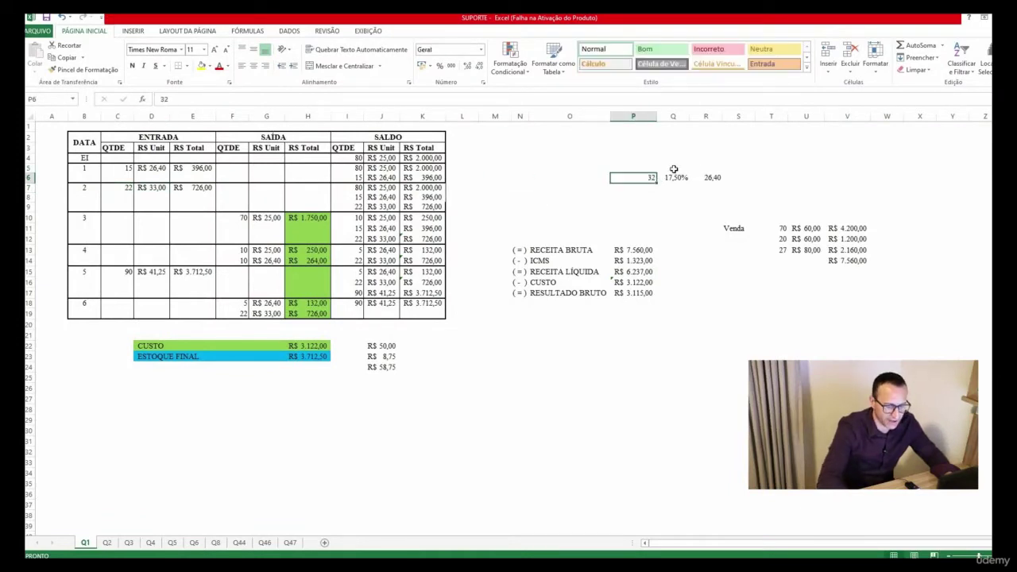
type("40")
key("ctrl+Return")
key("Right")
key("Right")
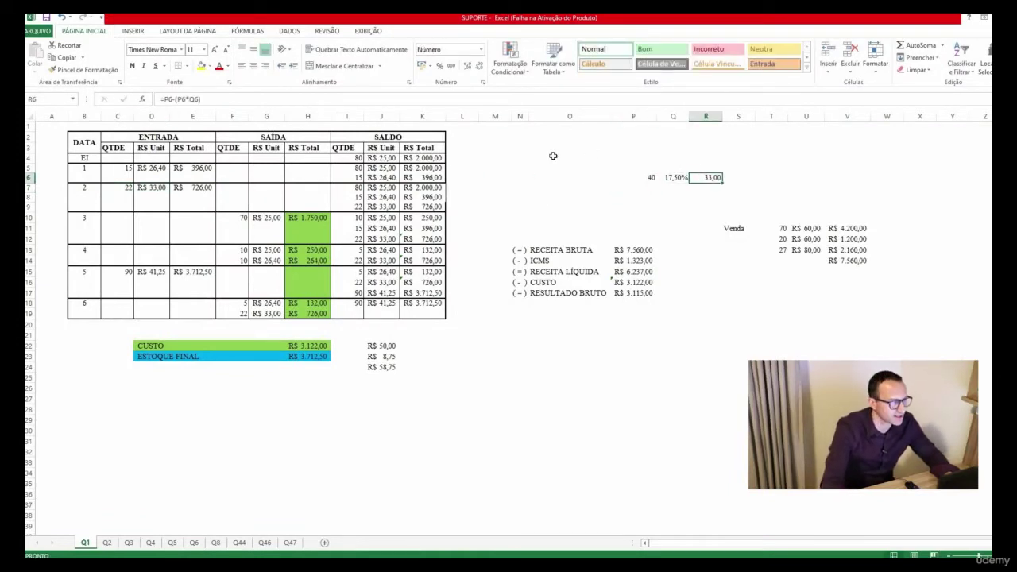
Examine the second purchase's net unit cost and the PEPS balance quantities after movements 2, 3 and 4
left_click(152, 186)
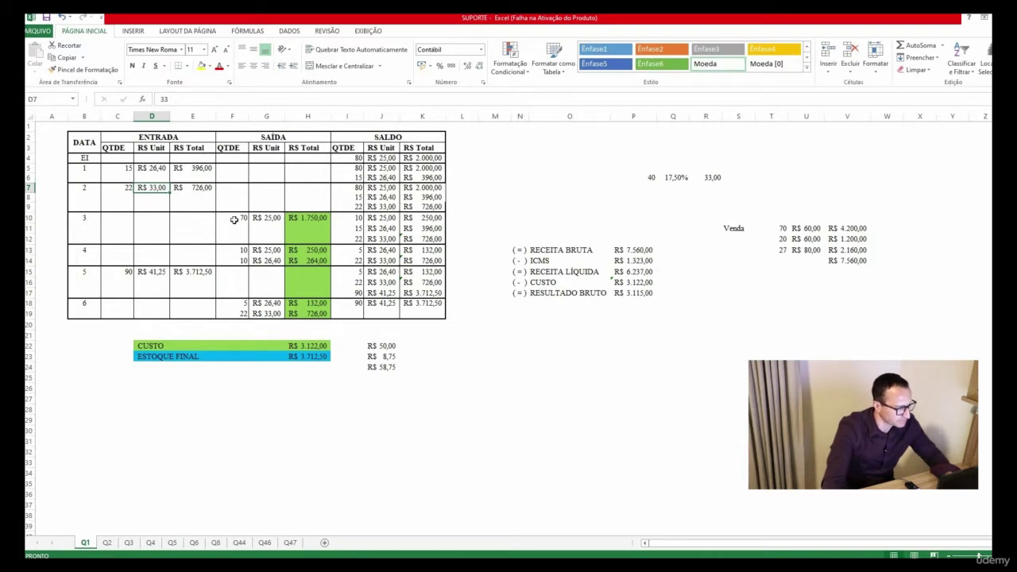
left_click(380, 188)
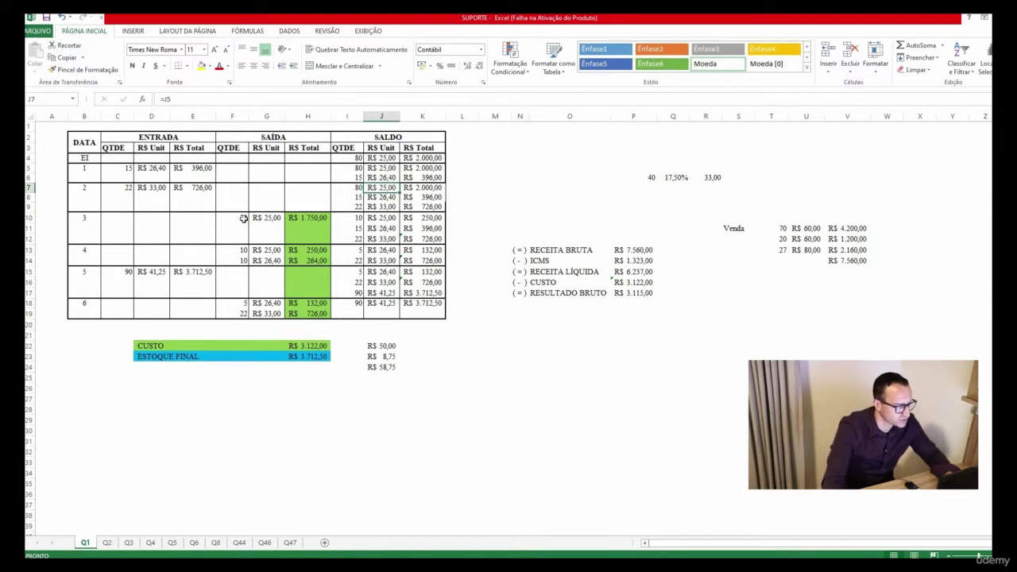
left_click(358, 219)
left_click(361, 230)
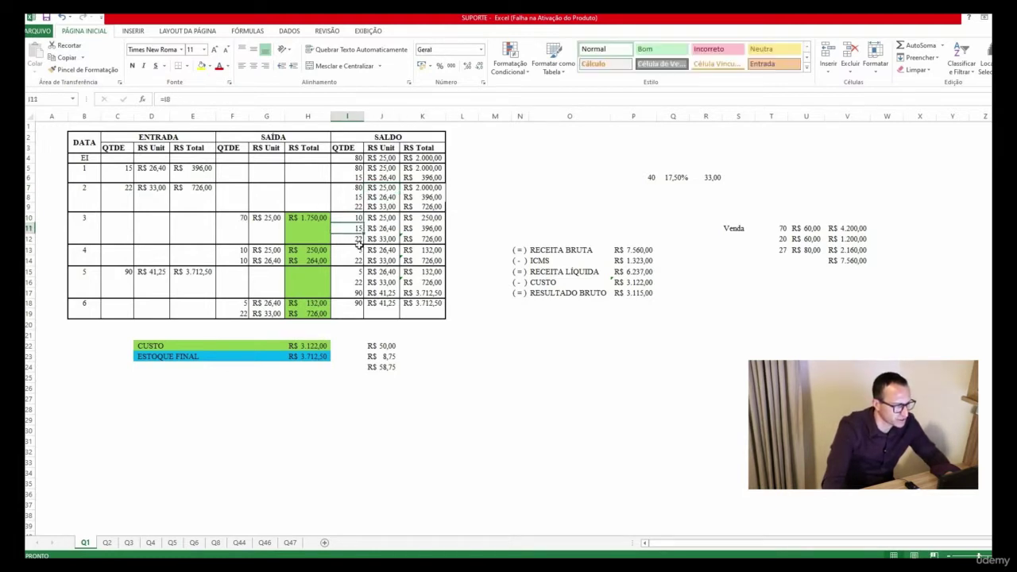
left_click(359, 239)
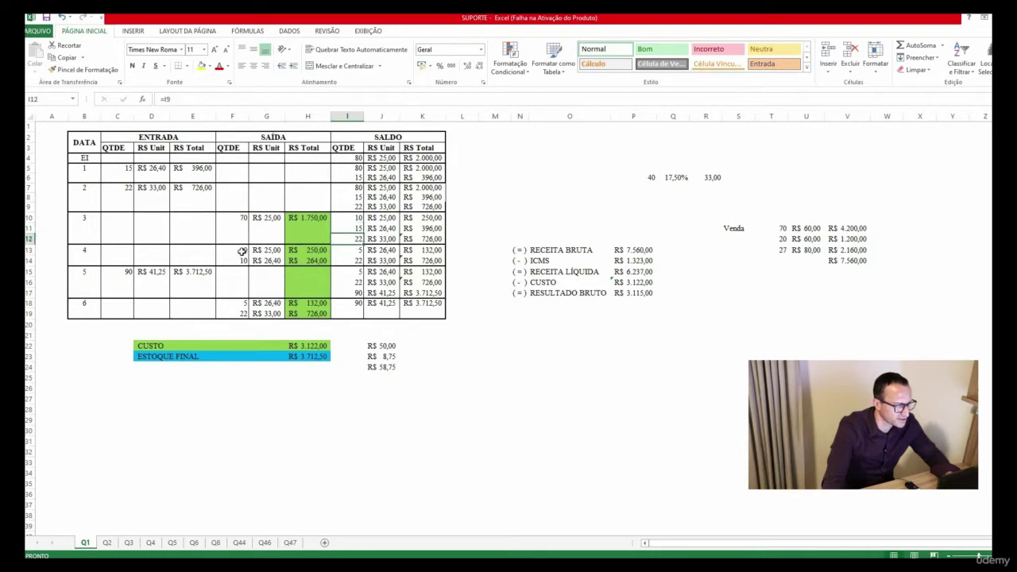
left_click(358, 219)
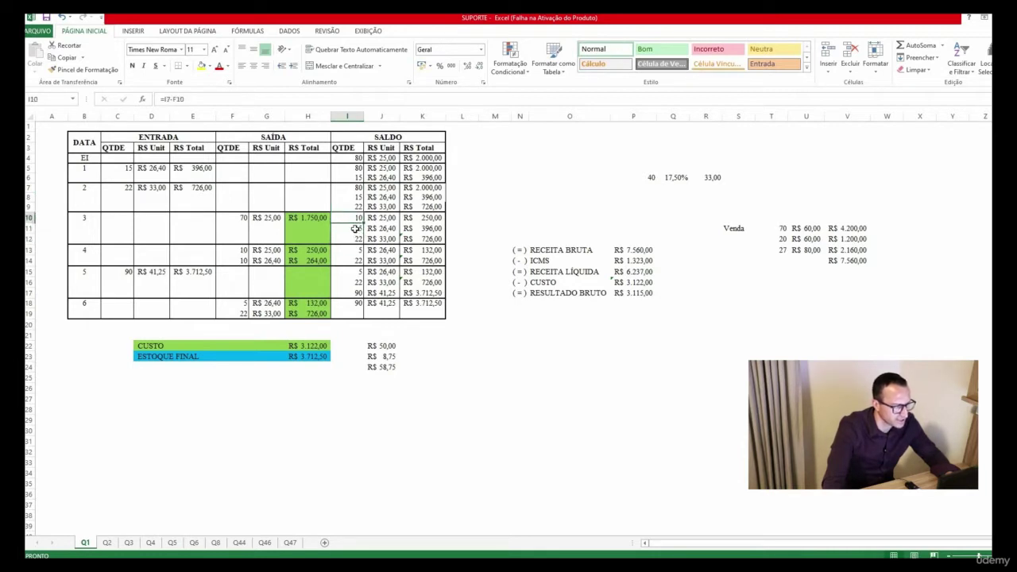
key("Down")
left_click(354, 251)
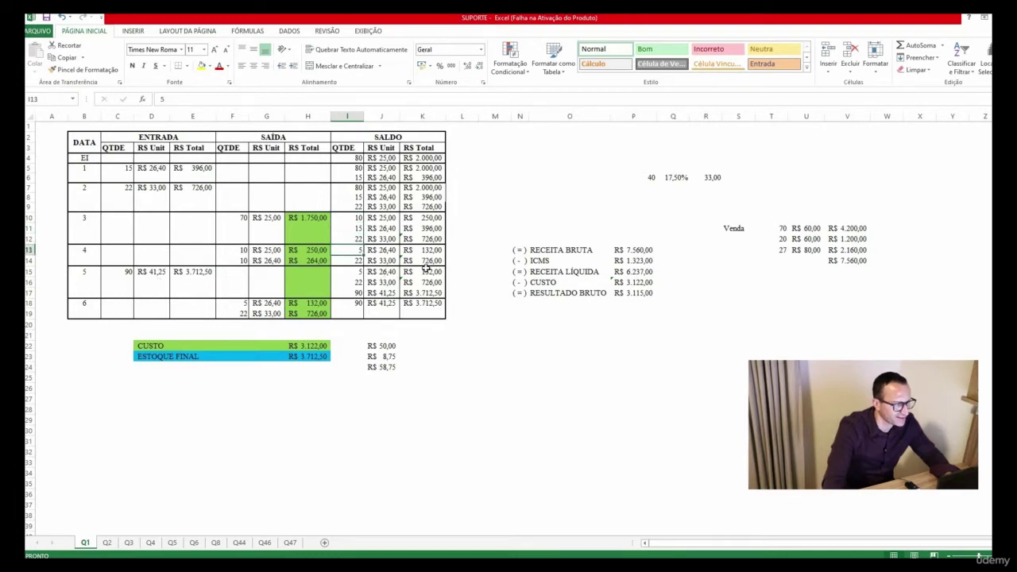
Set the gross unit price in P6 to 50 for purchase 5 and review the net unit cost in D15 and the final balance cell J18
key("alt+Tab")
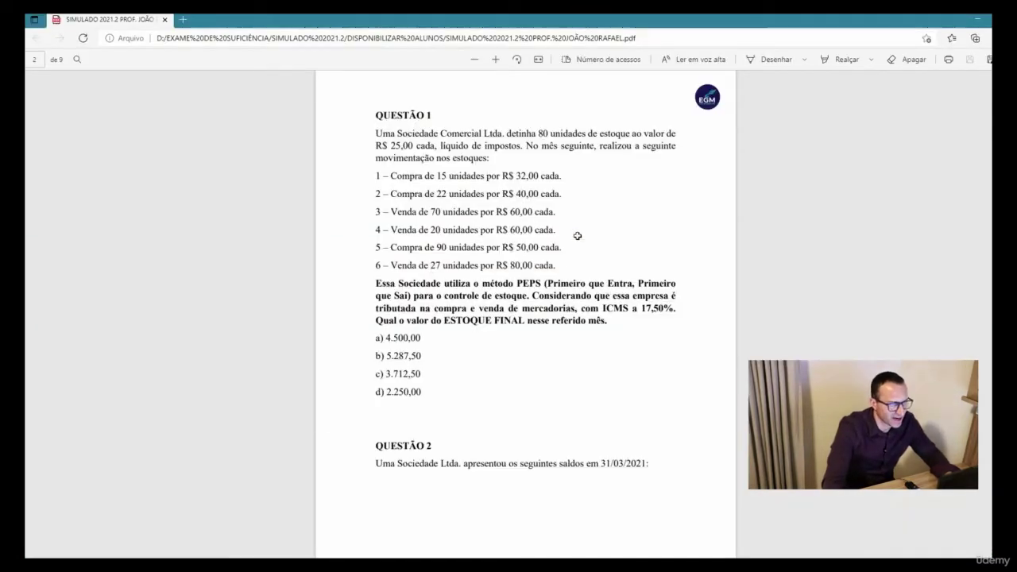
key("alt+Tab")
left_click(645, 178)
type("50")
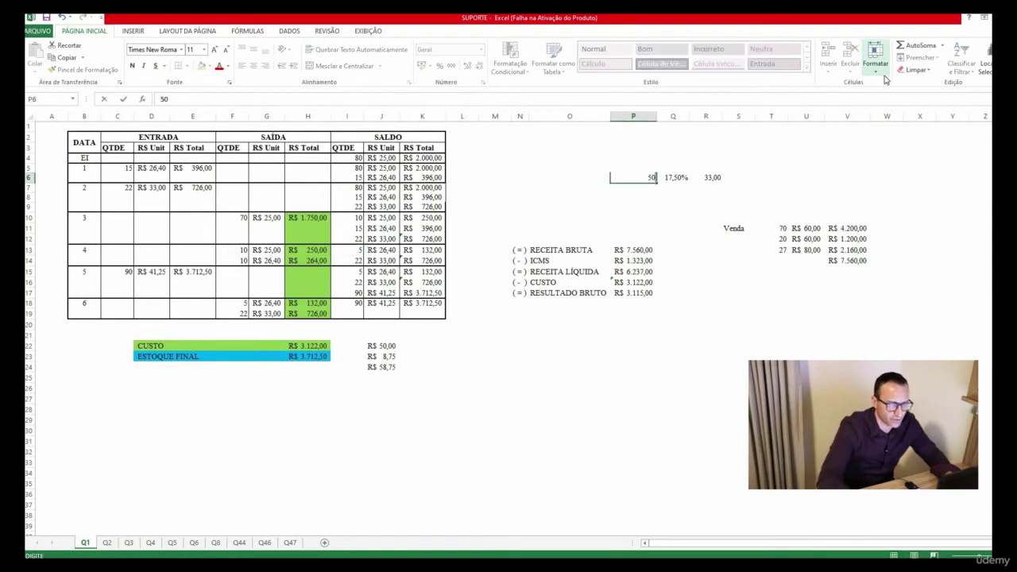
key("Return")
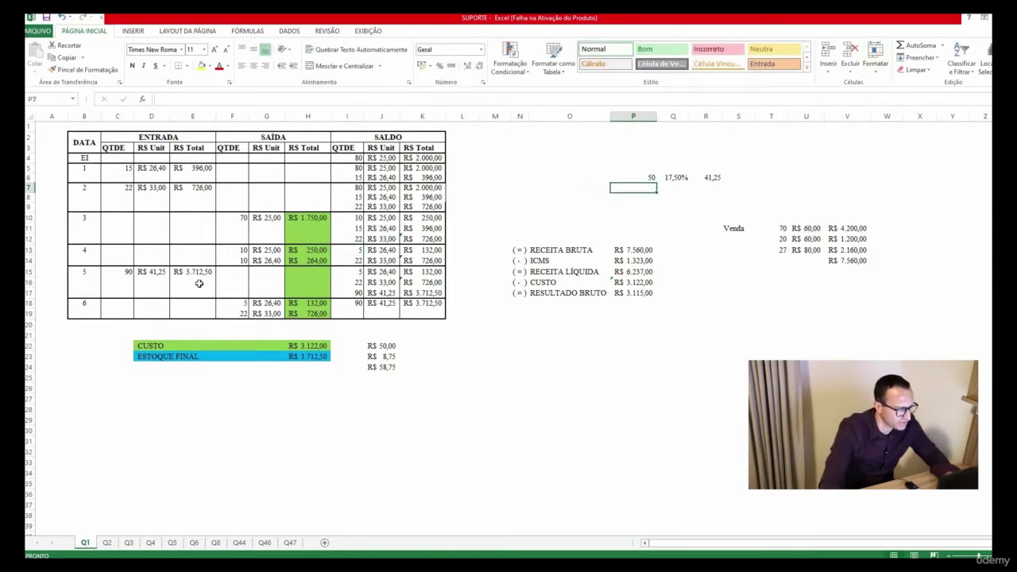
left_click(162, 273)
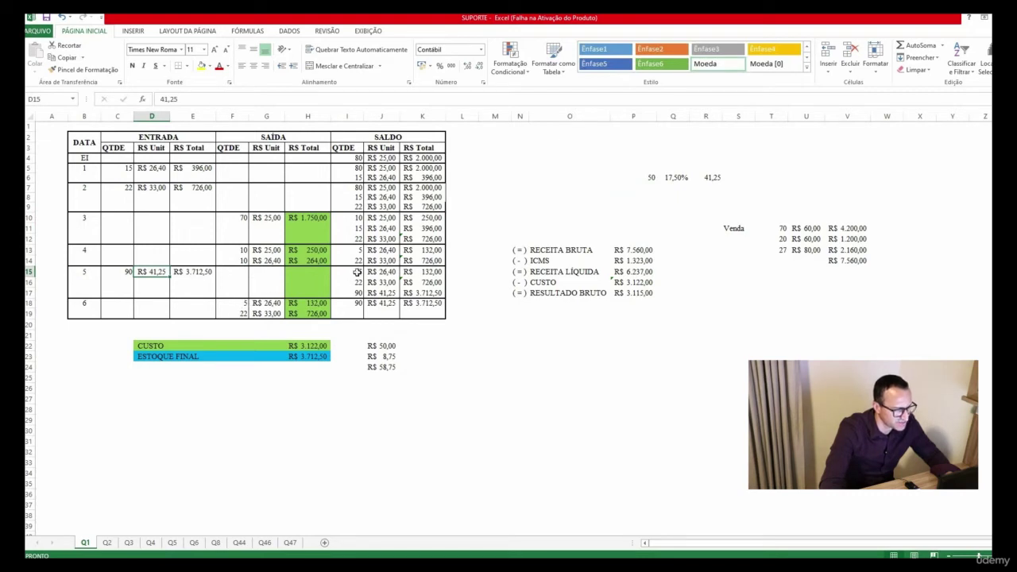
left_click(387, 304)
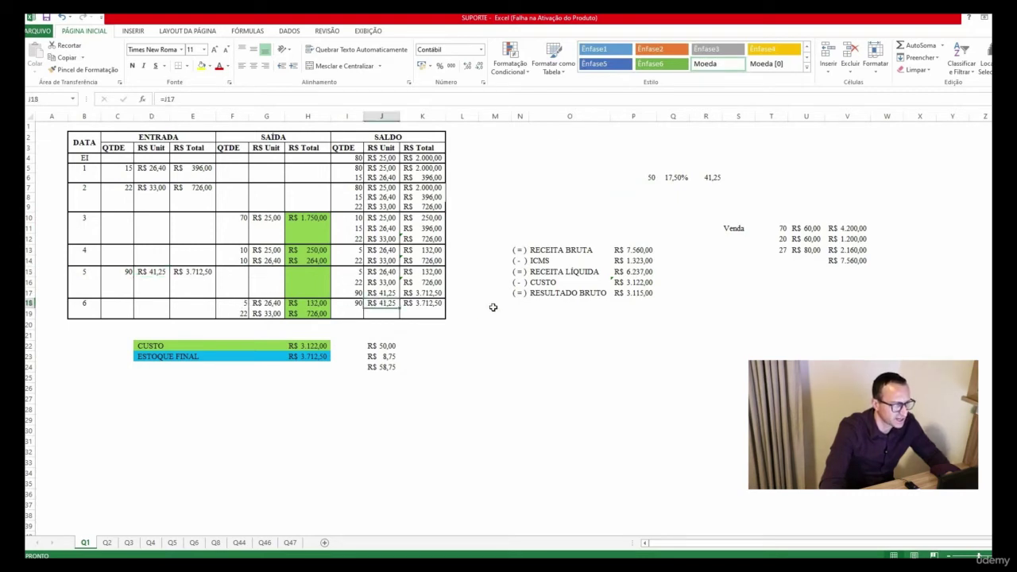
Compare the final stock total in K18 with the PDF options and mark Questão 1 with x under C in the GRADE DE RESPOSTAS workbook
left_click(416, 304)
key("alt+Tab")
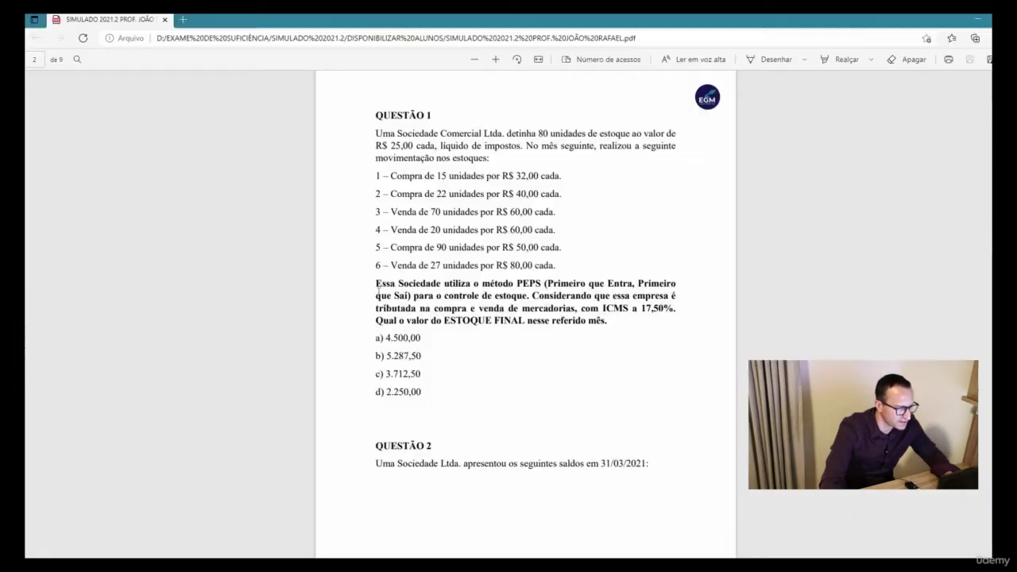
key("alt+Tab")
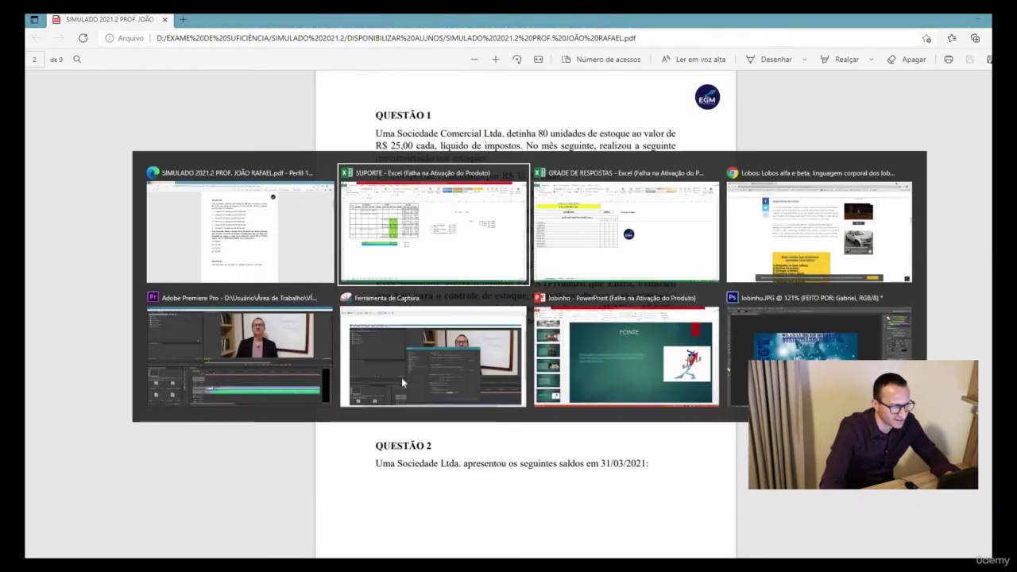
left_click(449, 234)
type("x")
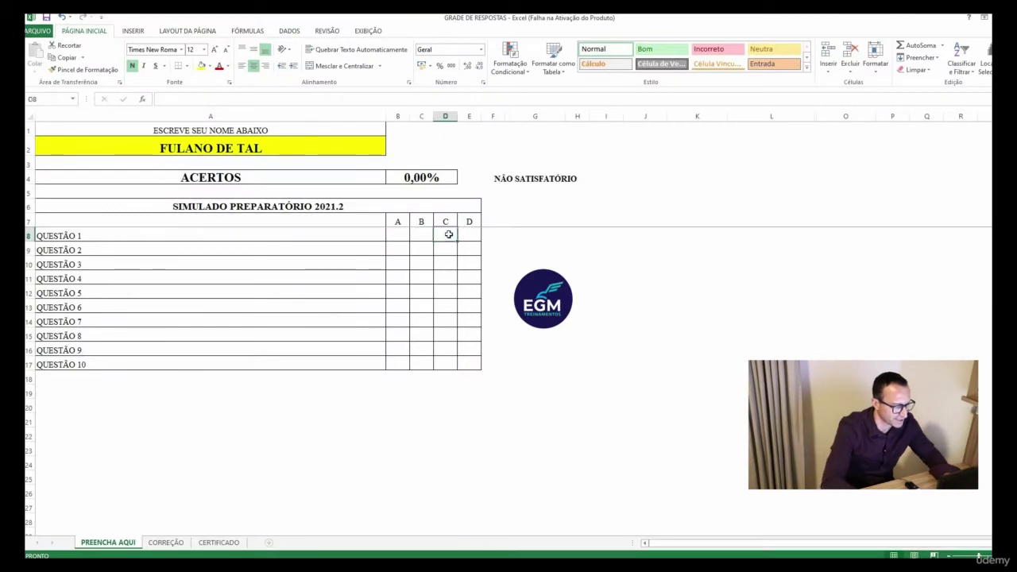
left_click(449, 234)
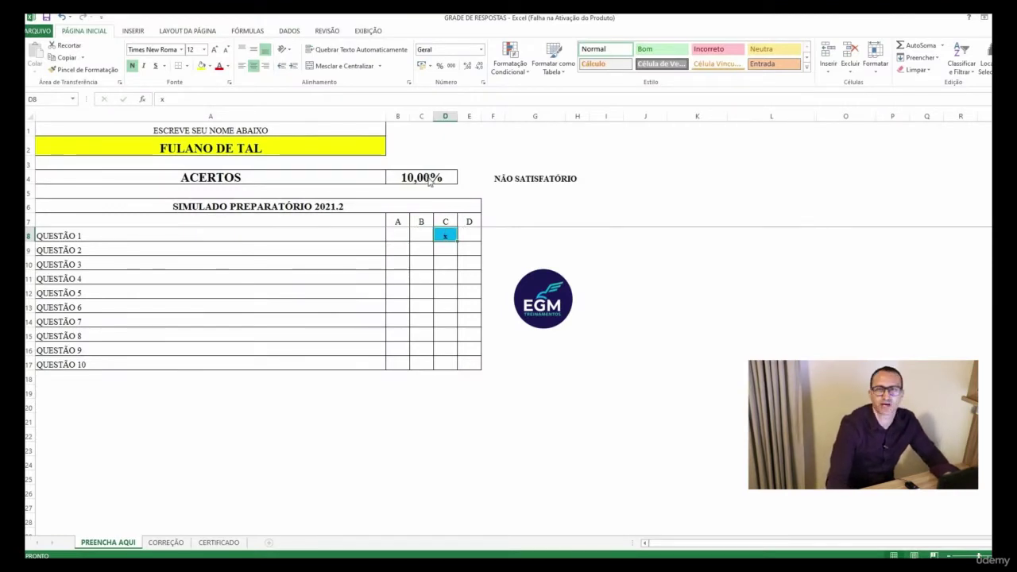
Return to the SUPORTE workbook and examine the outgoing totals in H10:H19 and the CUSTO sum formula in H22
key("alt+Tab")
key("alt+Tab")
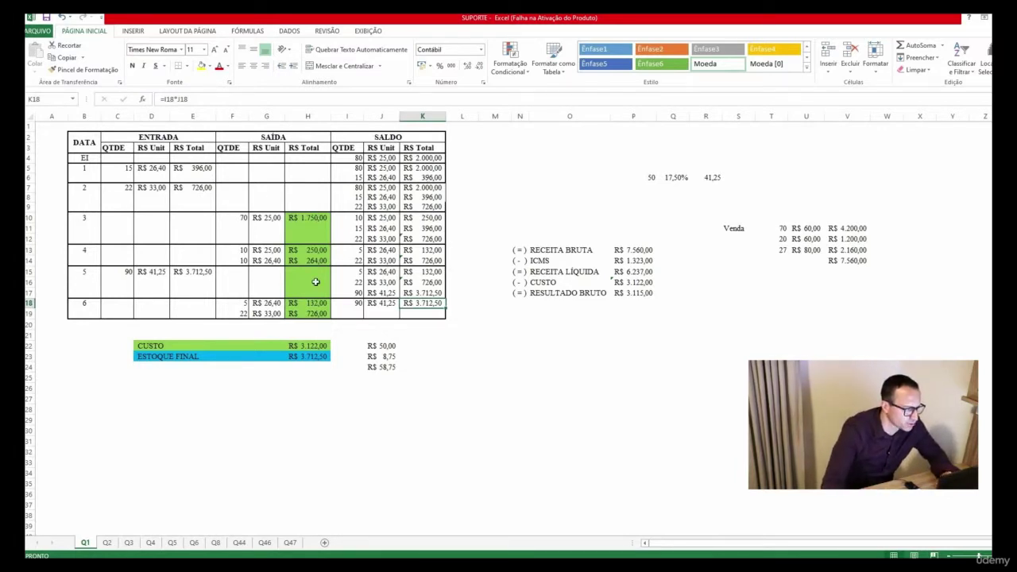
left_click_drag(308, 218, 316, 314)
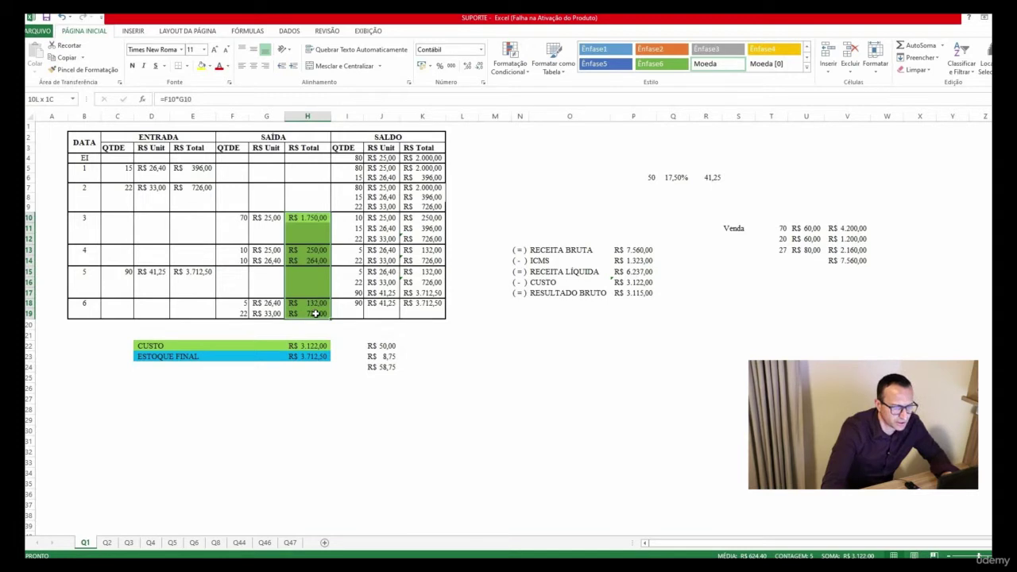
left_click(301, 325)
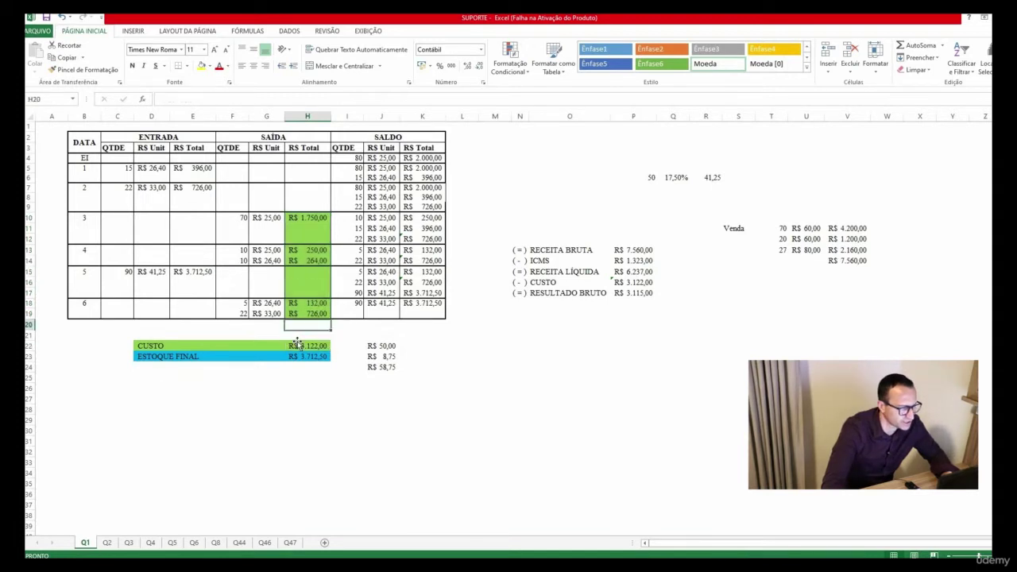
double_click(296, 344)
key("Return")
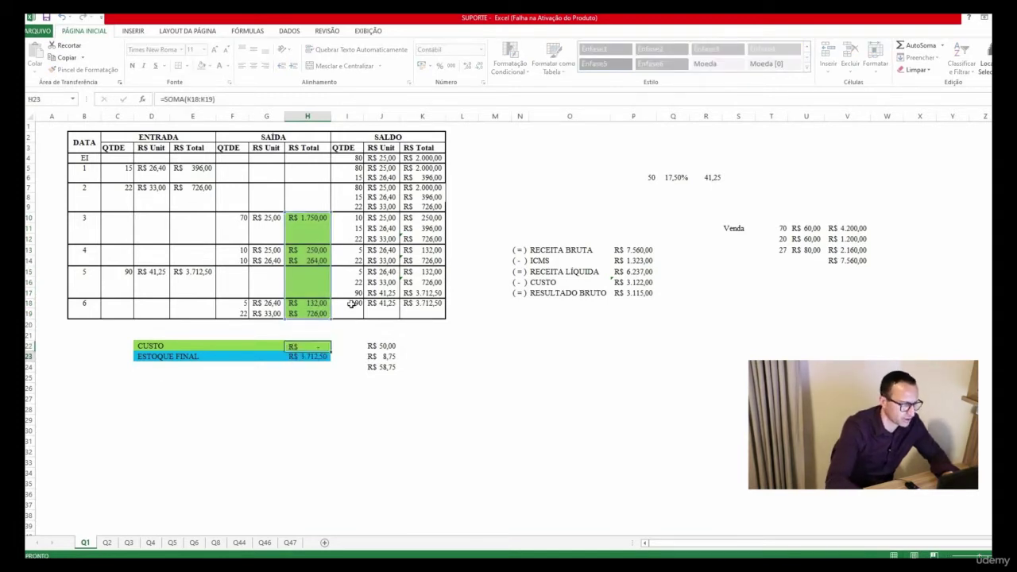
key("ctrl+Return")
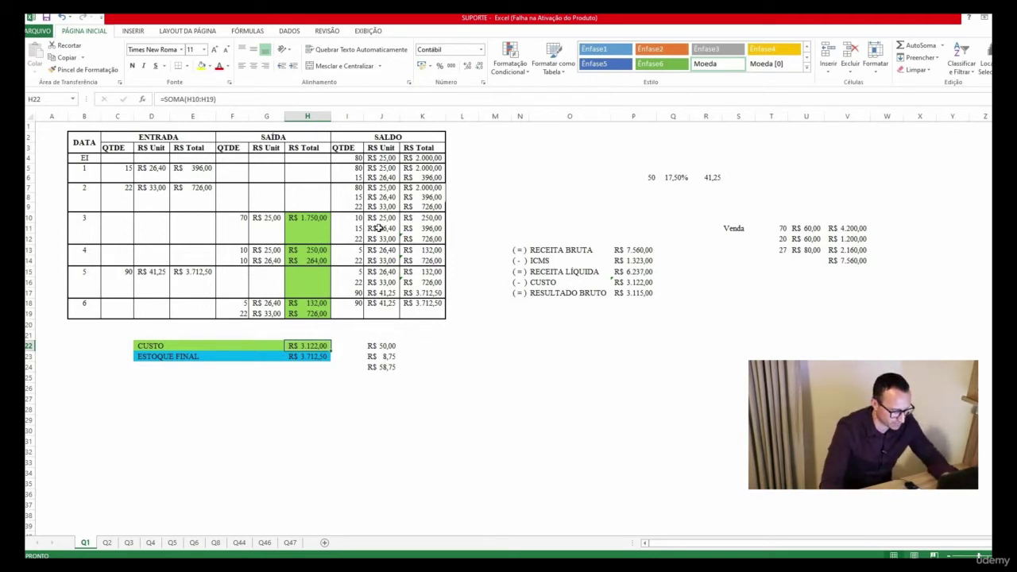
Read Questão 2 in the simulado PDF, including the opening balances, April facts and answer options
key("alt+Tab")
scroll(525, 318, "down", 5)
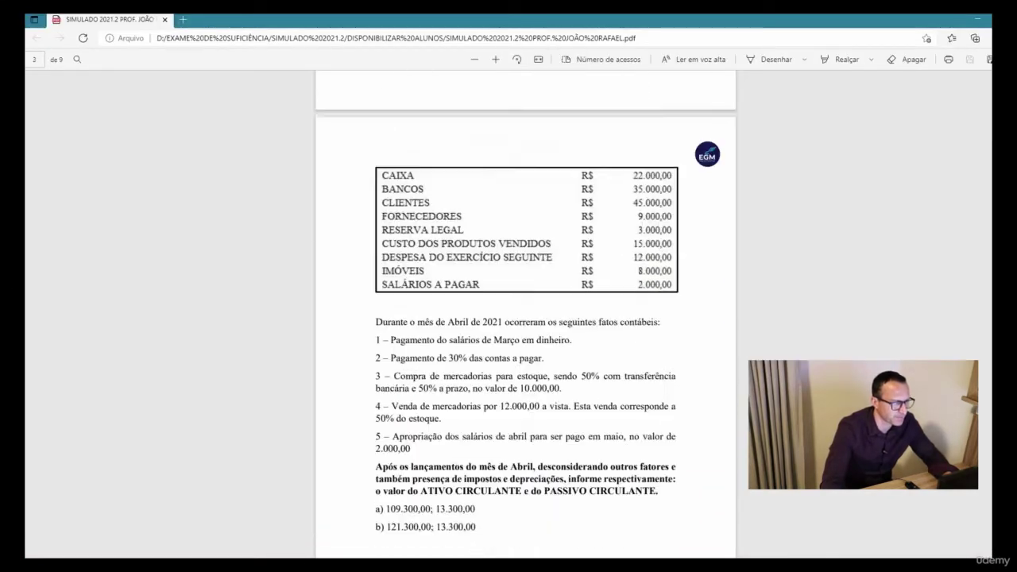
scroll(524, 318, "up", 2)
scroll(777, 345, "up", 4)
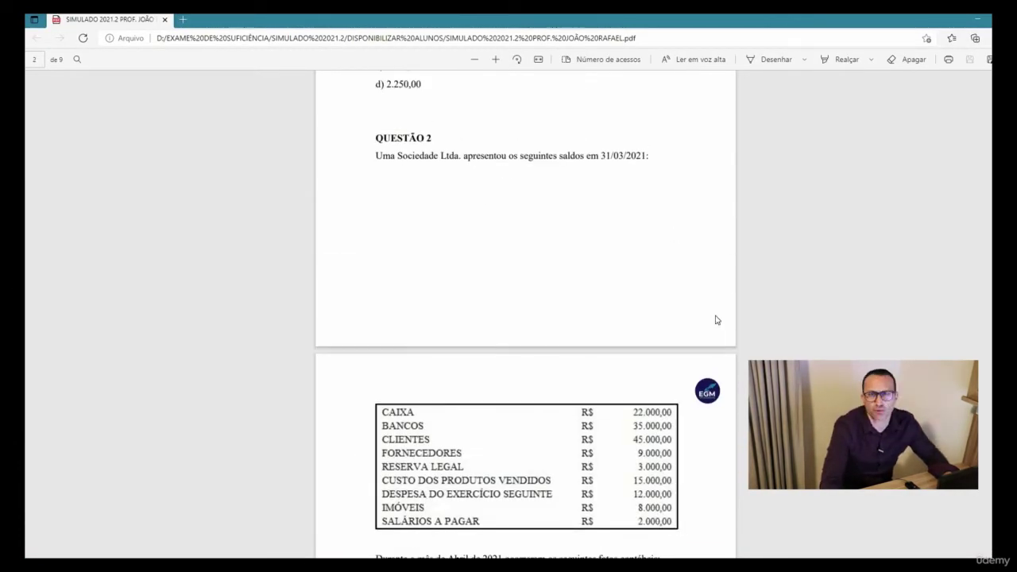
scroll(715, 319, "down", 8)
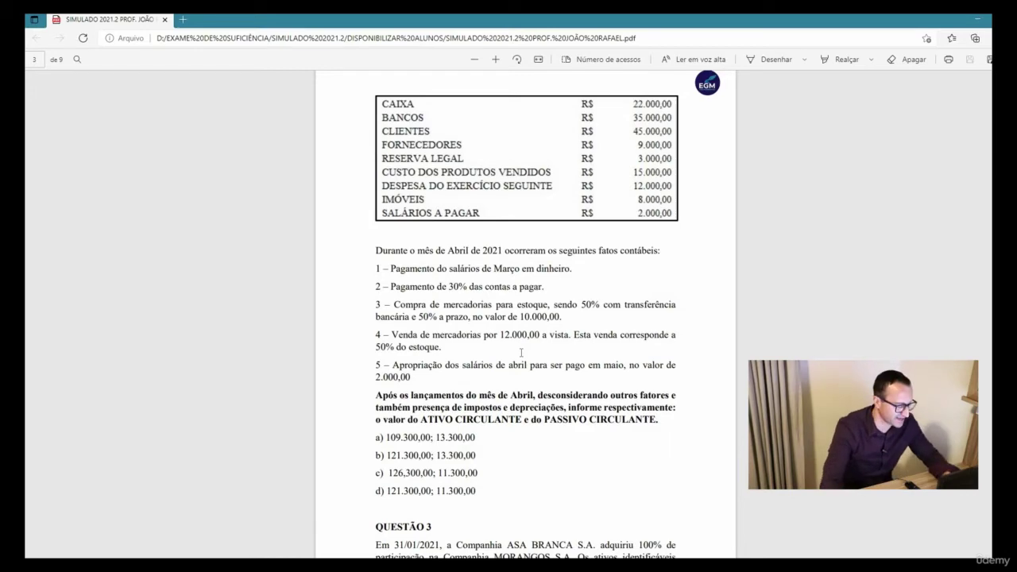
Switch to the SUPORTE workbook and open the Q2 sheet
key("alt+Tab")
left_click(566, 279)
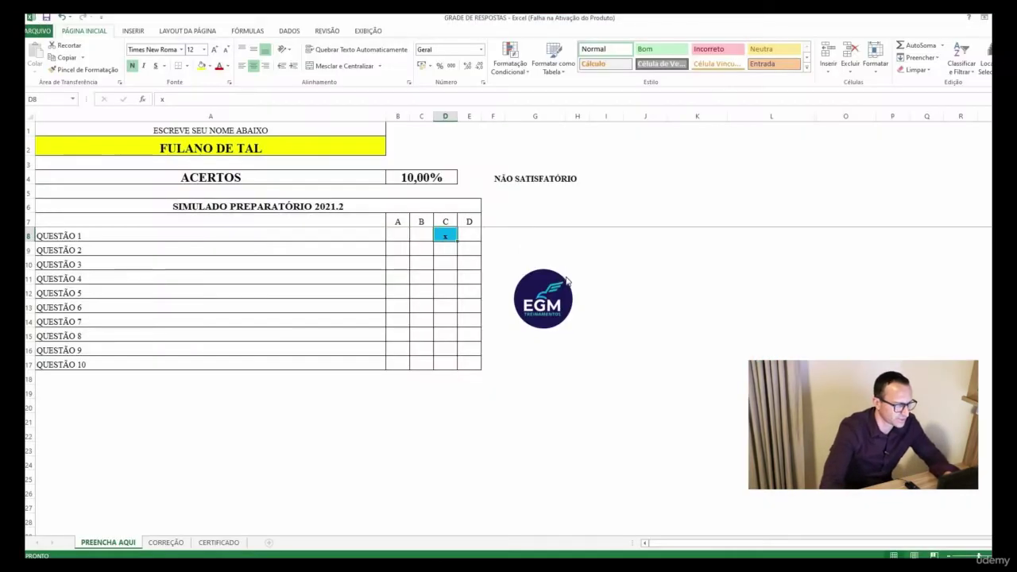
key("alt+Tab")
key("Tab")
left_click(108, 544)
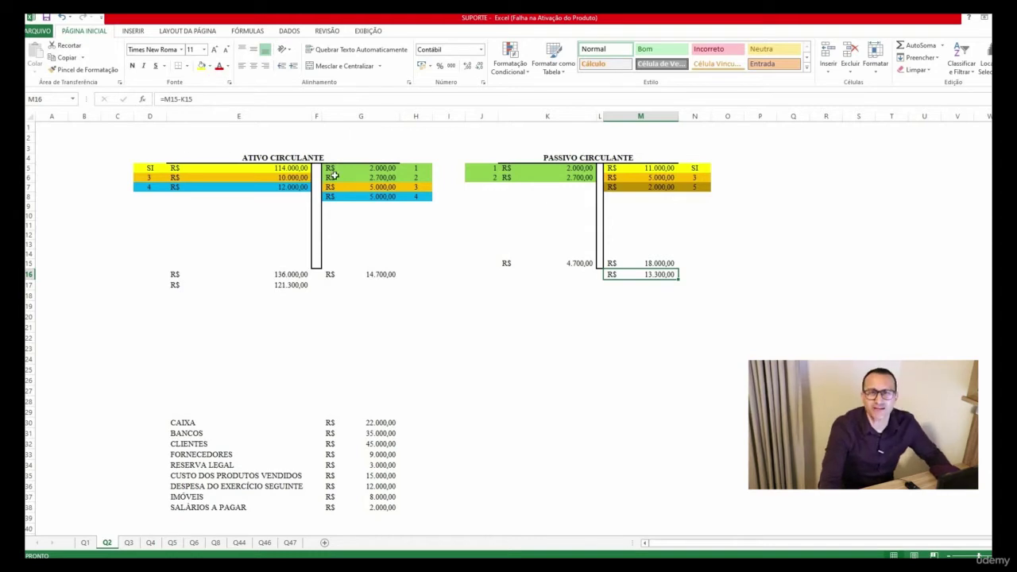
Inspect the opening balance formulas of ATIVO CIRCULANTE in E5 and PASSIVO CIRCULANTE in M5 against the listed accounts
left_click_drag(150, 165, 283, 183)
left_click(284, 178)
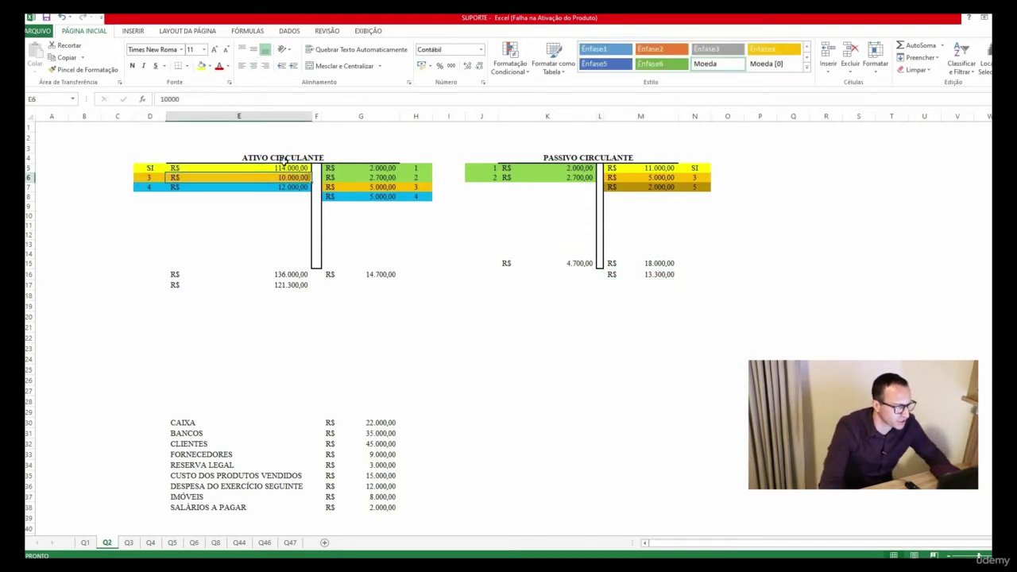
left_click(280, 169)
type("=SOMA(G30;G31;G32;G36)")
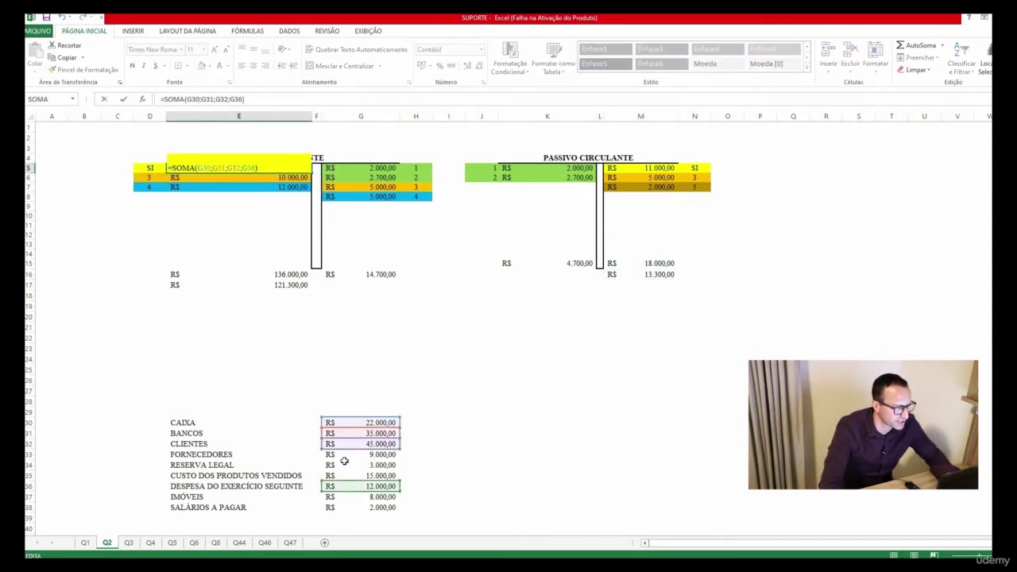
scroll(344, 461, "down", 1)
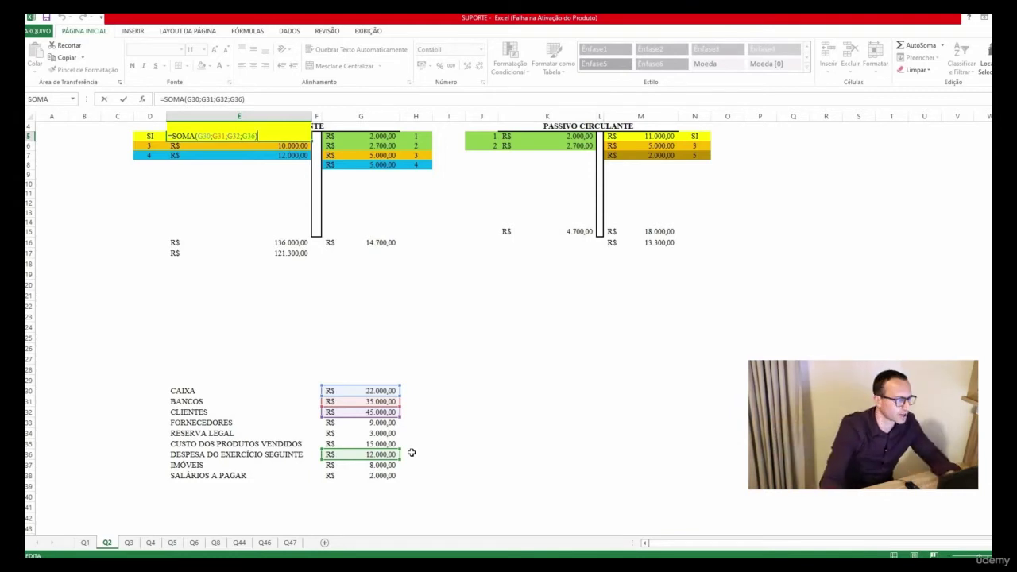
key("ctrl+Return")
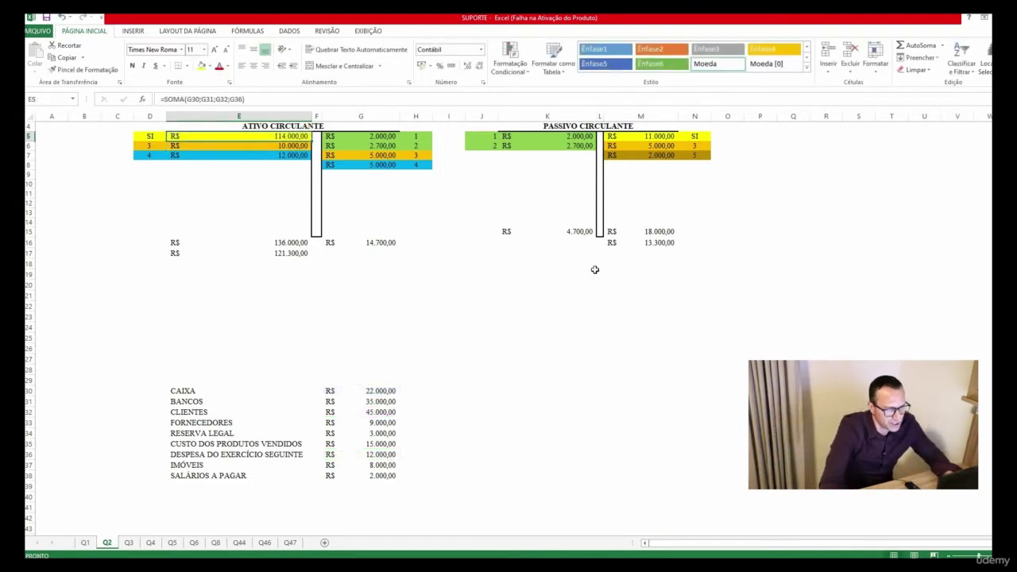
double_click(673, 136)
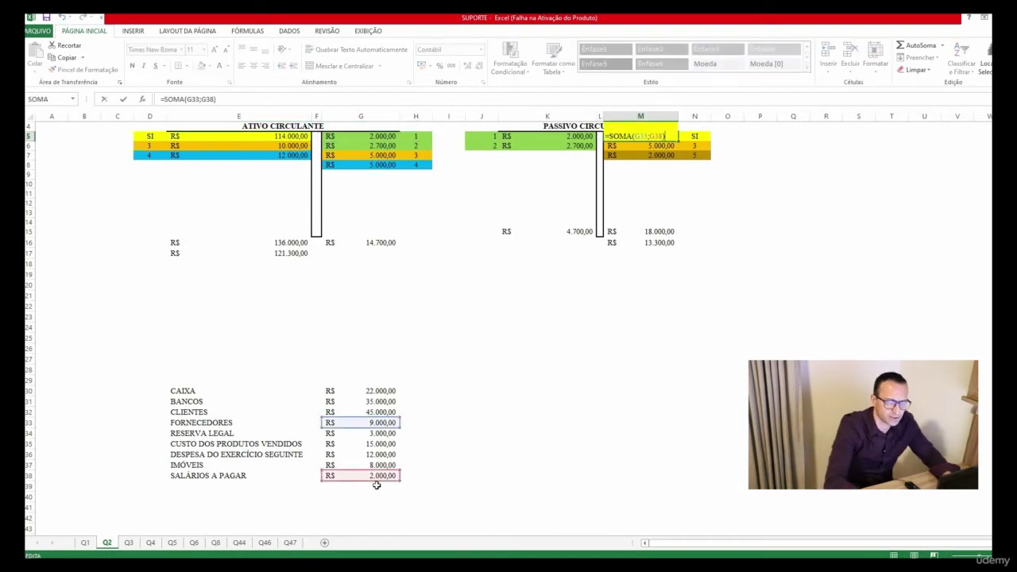
key("Return")
Read fact 1, the March salary payment, in the PDF and check its entries in both T-accounts on the Q2 sheet
key("alt+Tab")
key("alt+Tab")
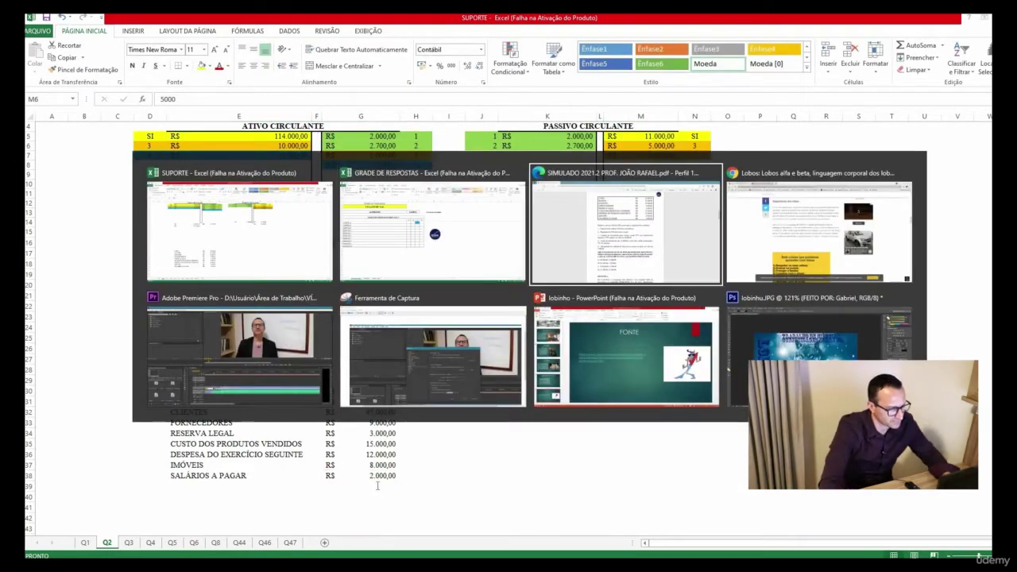
scroll(523, 459, "down", 2)
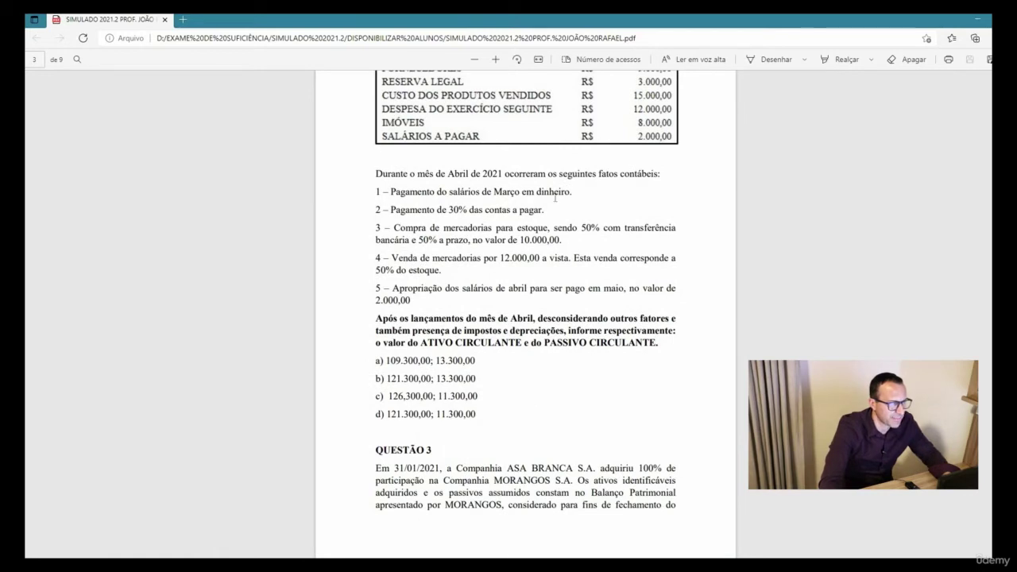
key("alt+Tab")
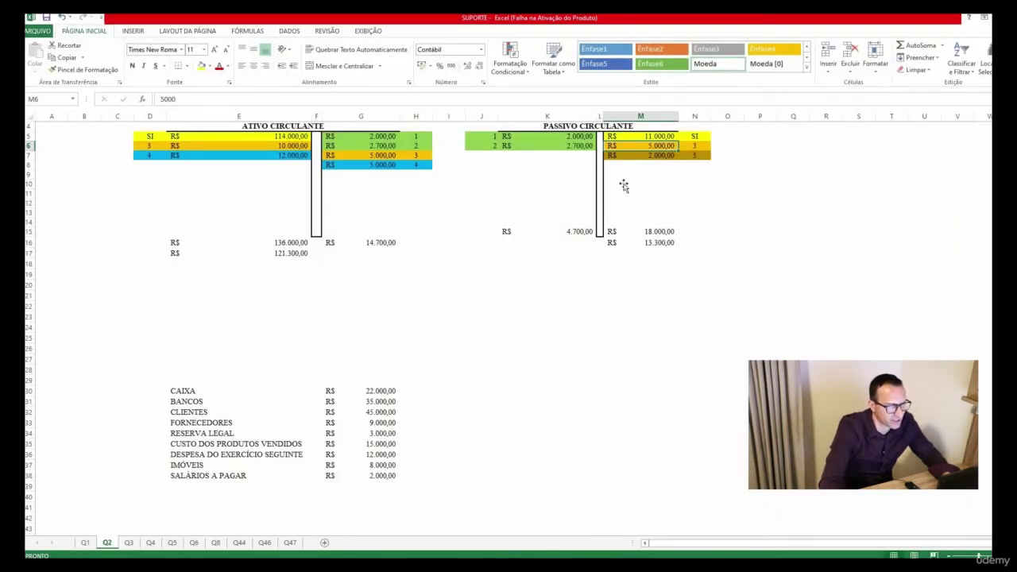
scroll(632, 190, "up", 1)
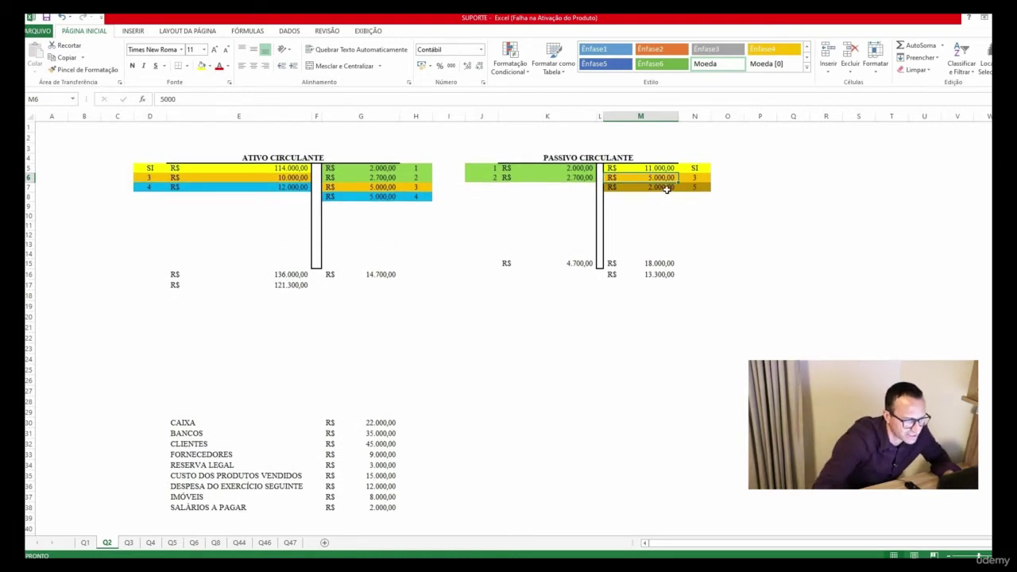
left_click(666, 188)
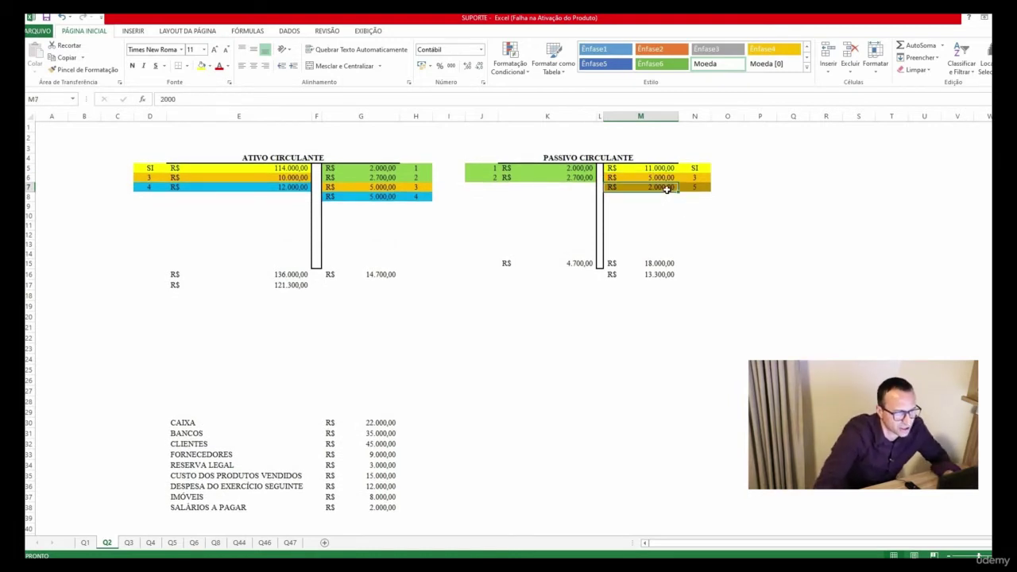
left_click(562, 170)
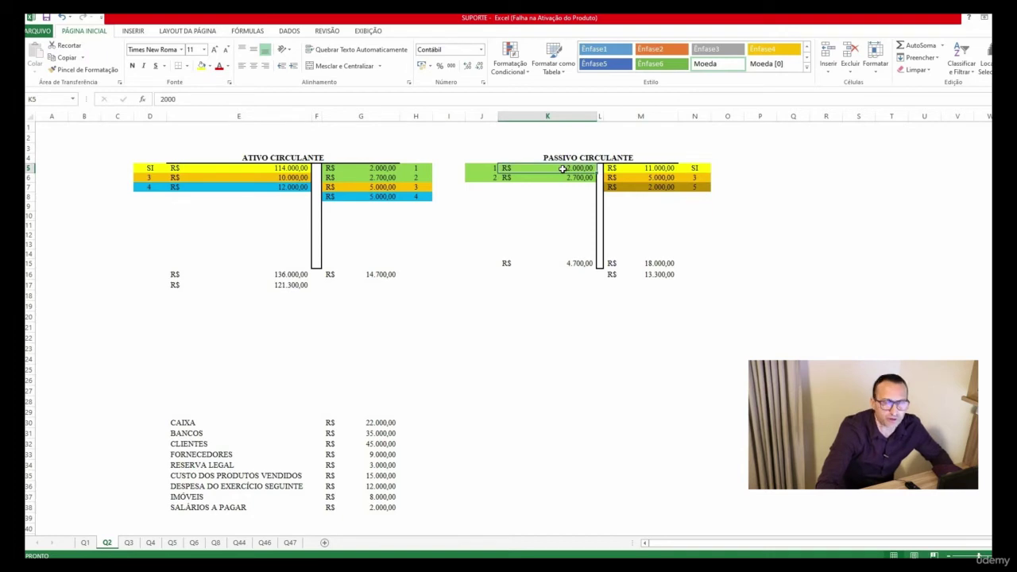
left_click(368, 169)
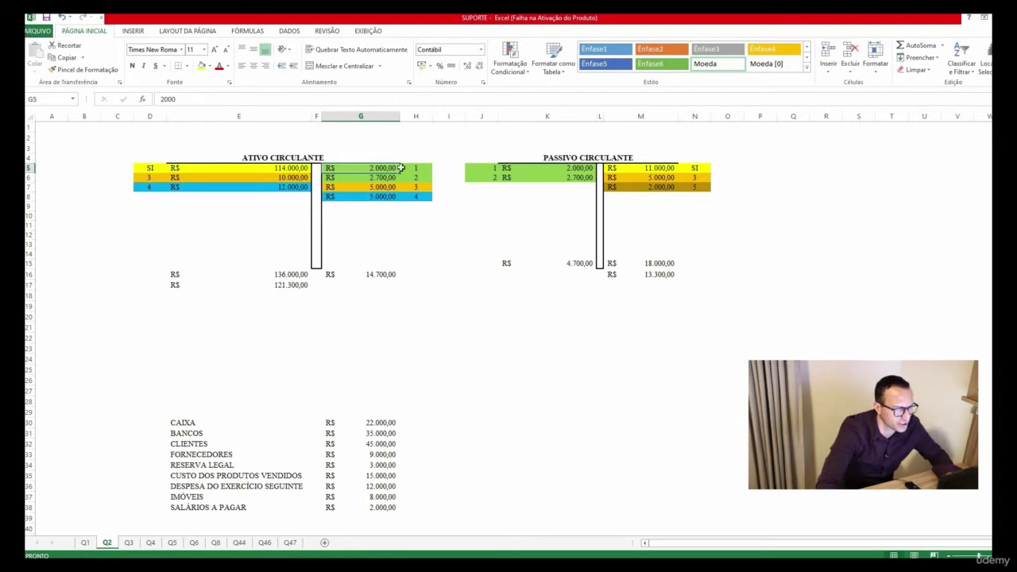
left_click(416, 168)
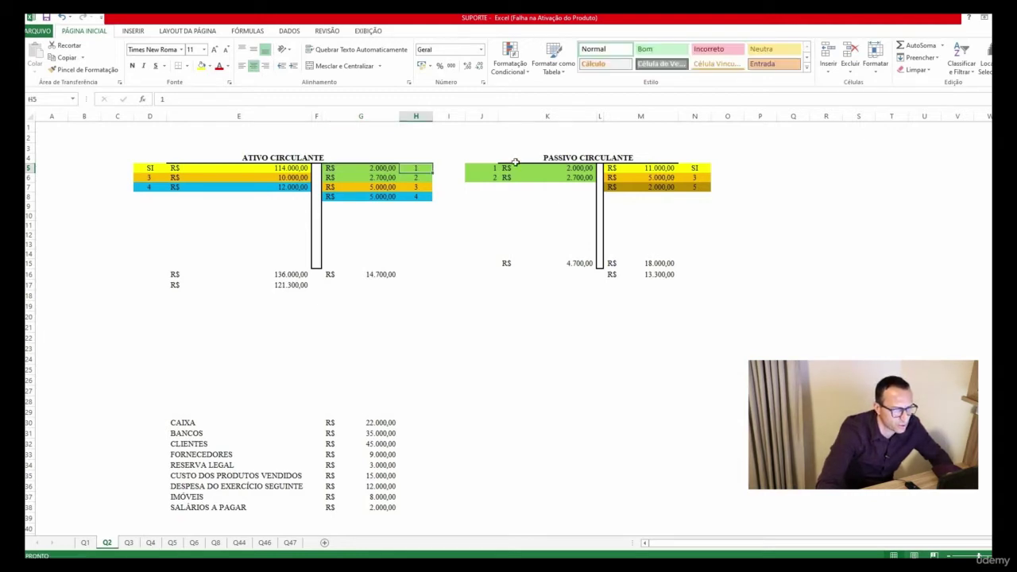
left_click(491, 170)
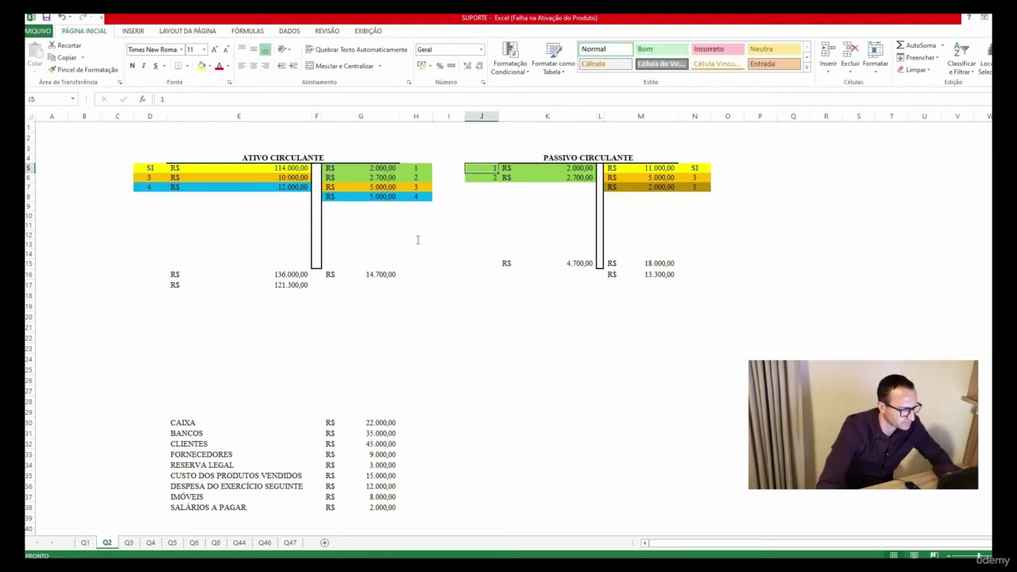
Review fact 2, the 30% payment of accounts payable, in the PDF and check its entries in G6 and K6
key("alt+Tab")
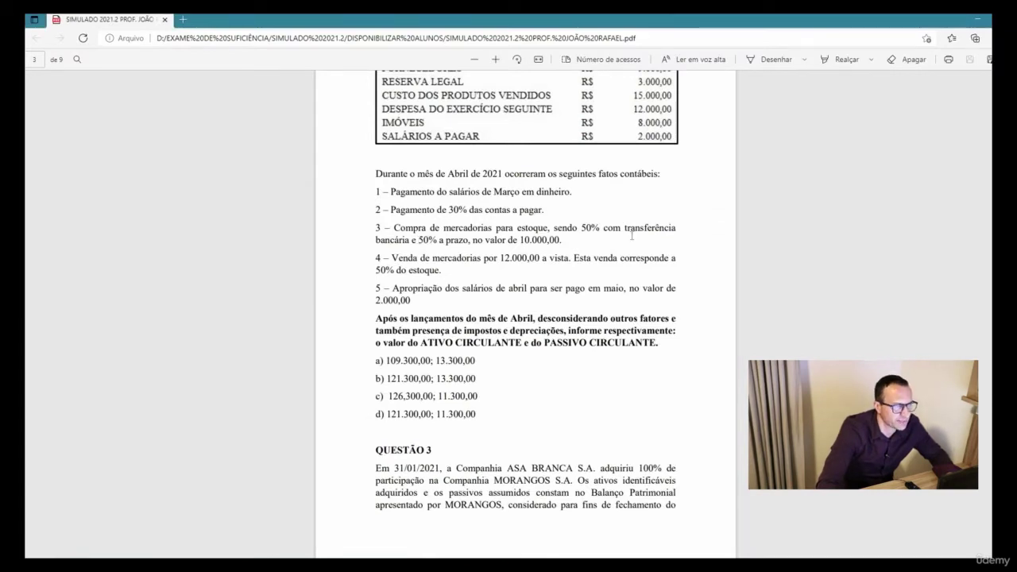
scroll(495, 317, "up", 1)
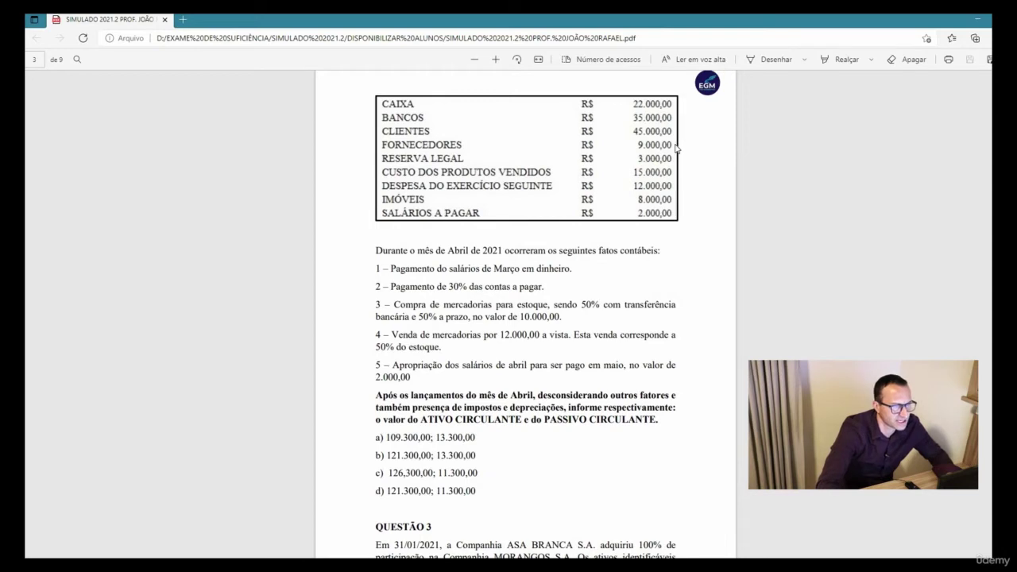
key("alt+Tab")
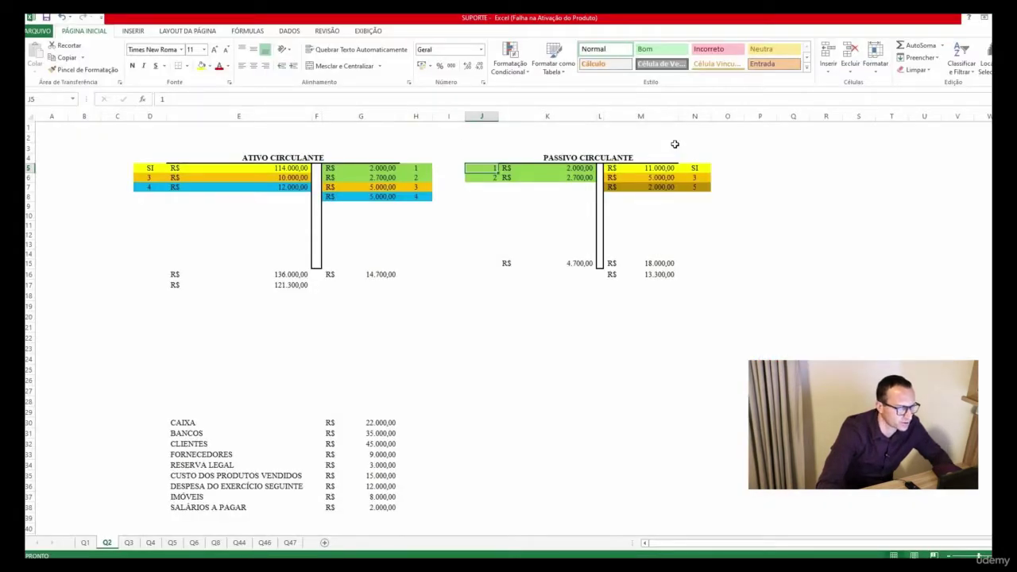
left_click(386, 179)
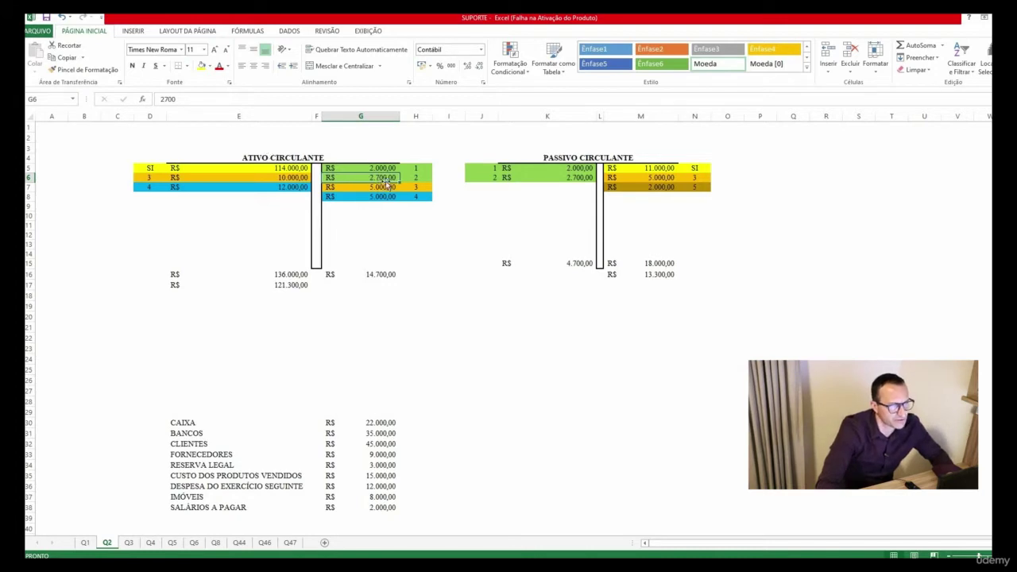
left_click(554, 176)
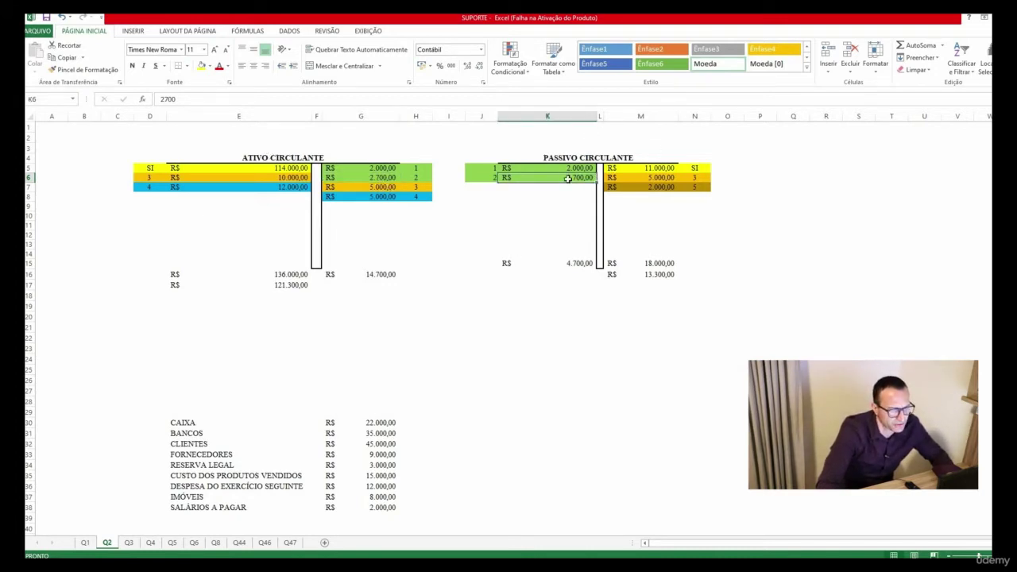
Review fact 3, the 10.000,00 merchandise purchase, in the PDF and check its entries in E6, G7 and M6 on the Q2 sheet
key("alt+Tab")
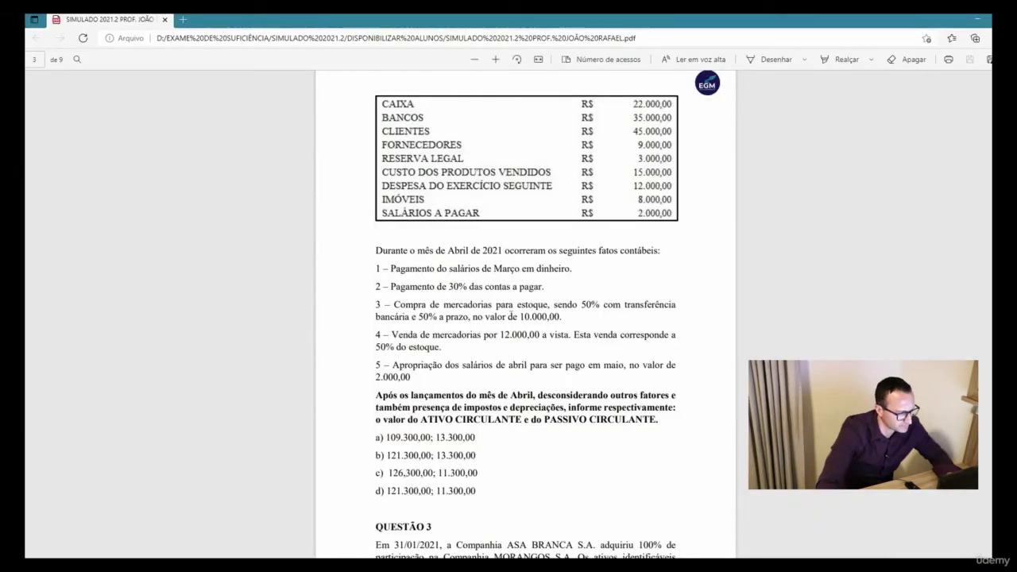
key("alt+Tab")
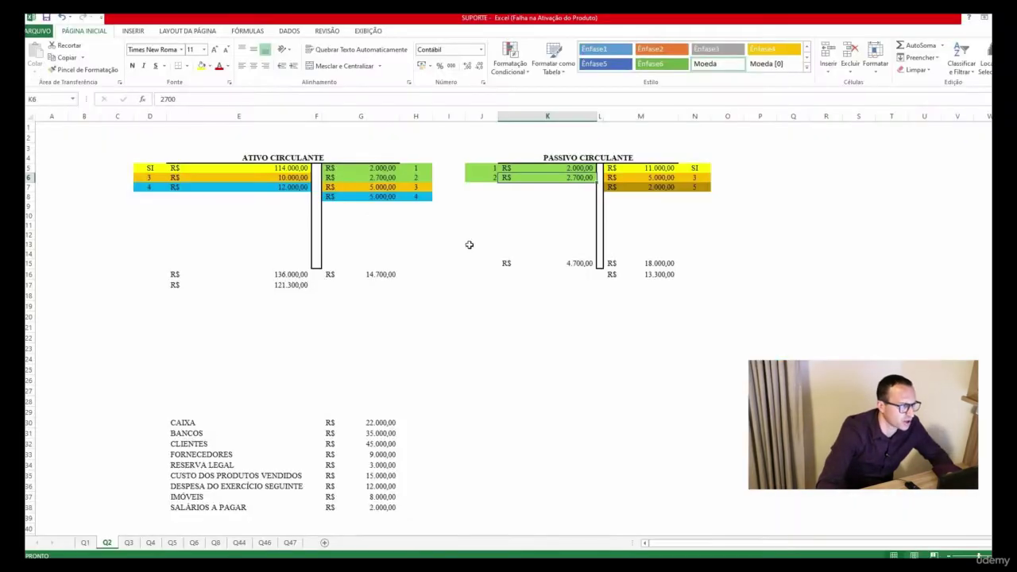
left_click(285, 178)
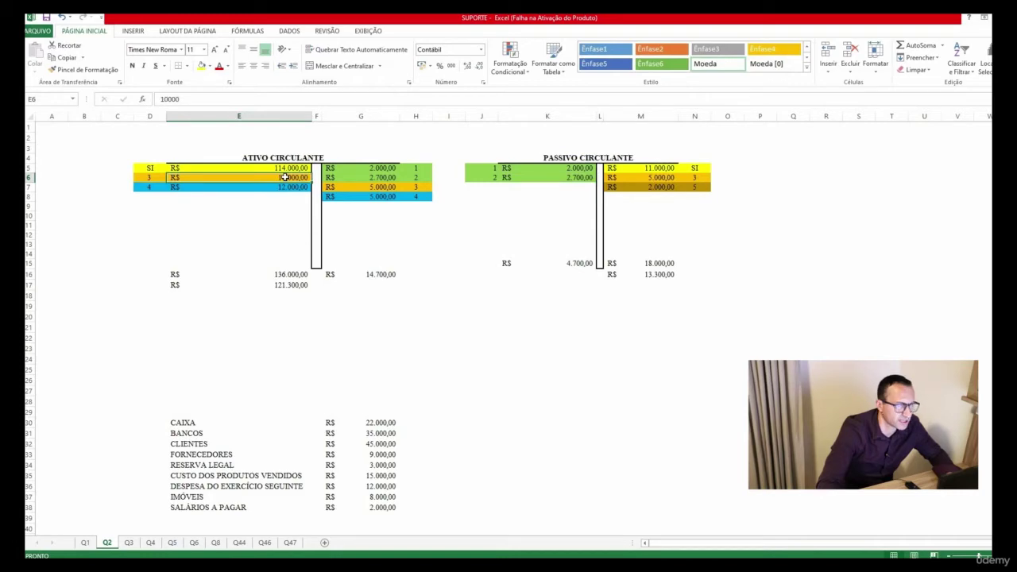
key("alt+Tab")
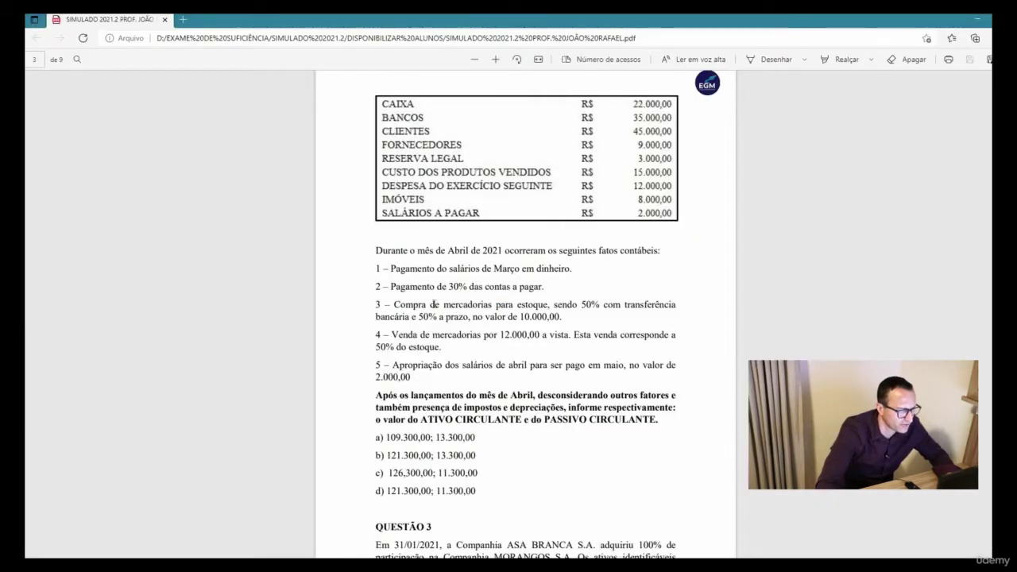
key("alt+Tab")
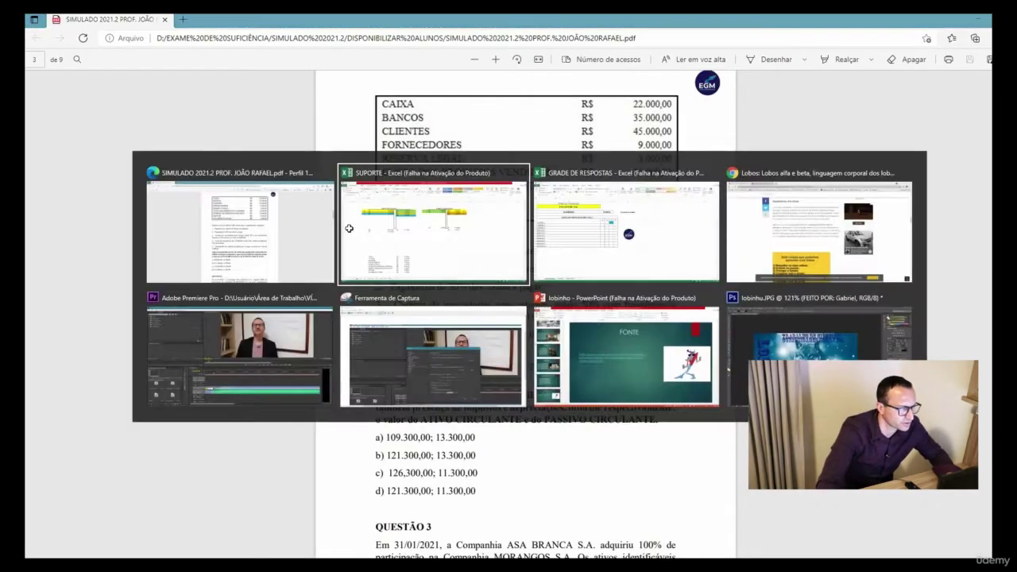
left_click(382, 186)
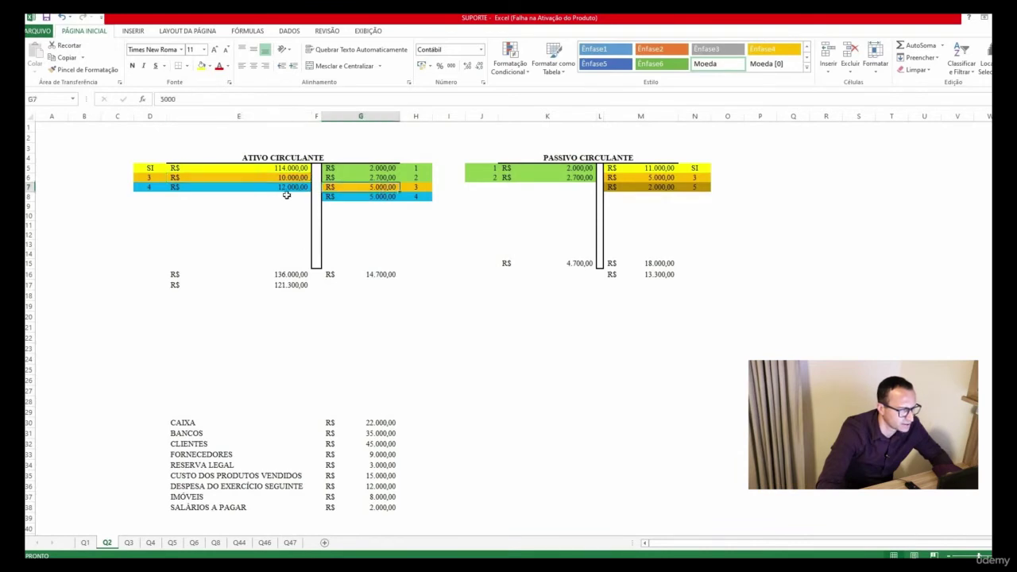
key("alt+Tab")
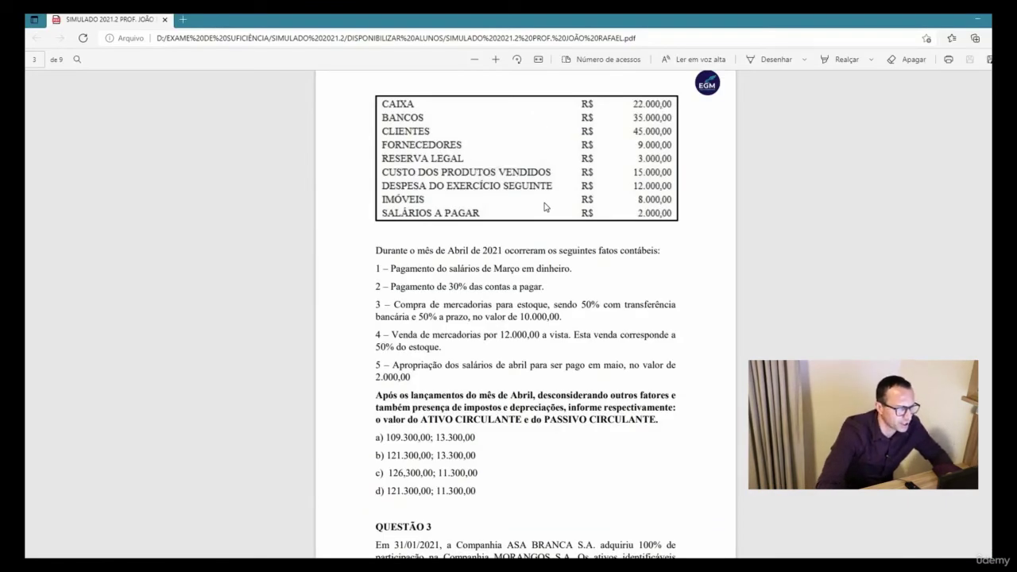
key("alt+Tab")
left_click(670, 178)
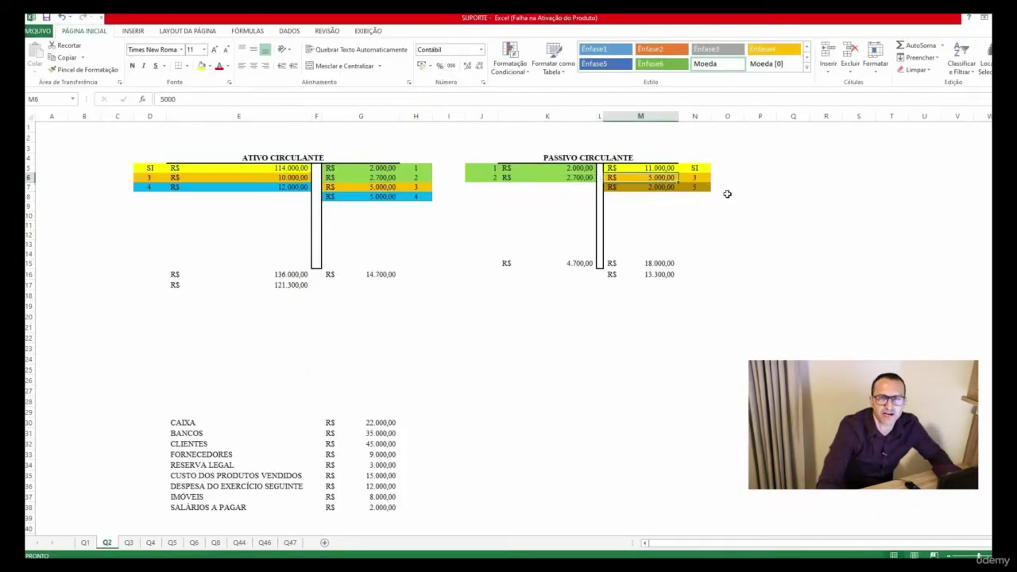
Review fact 4, the 12.000,00 cash sale of 50% of the stock, in the PDF and check its entries in E7 and G8
key("alt+Tab")
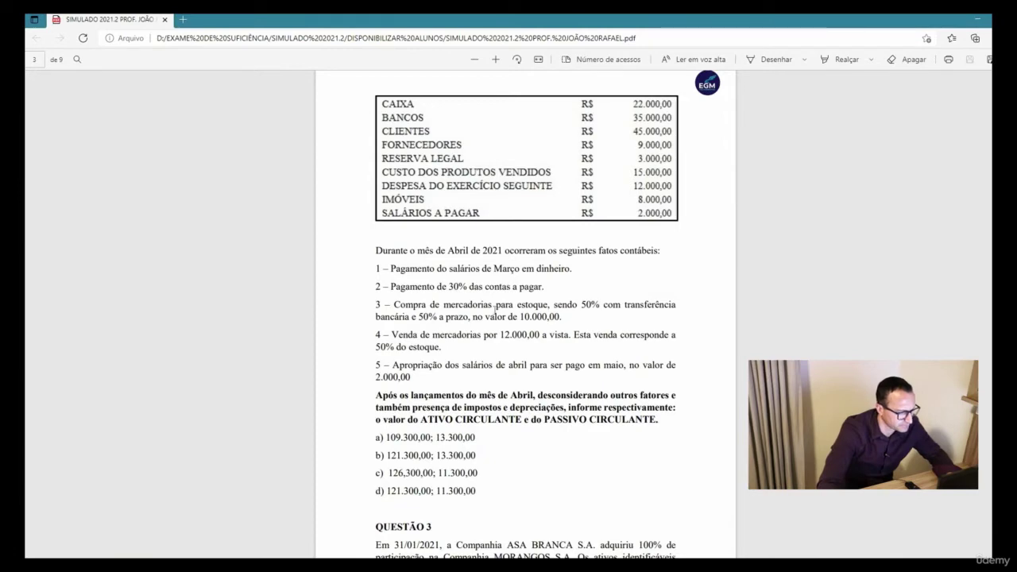
scroll(494, 310, "down", 3)
scroll(495, 310, "up", 2)
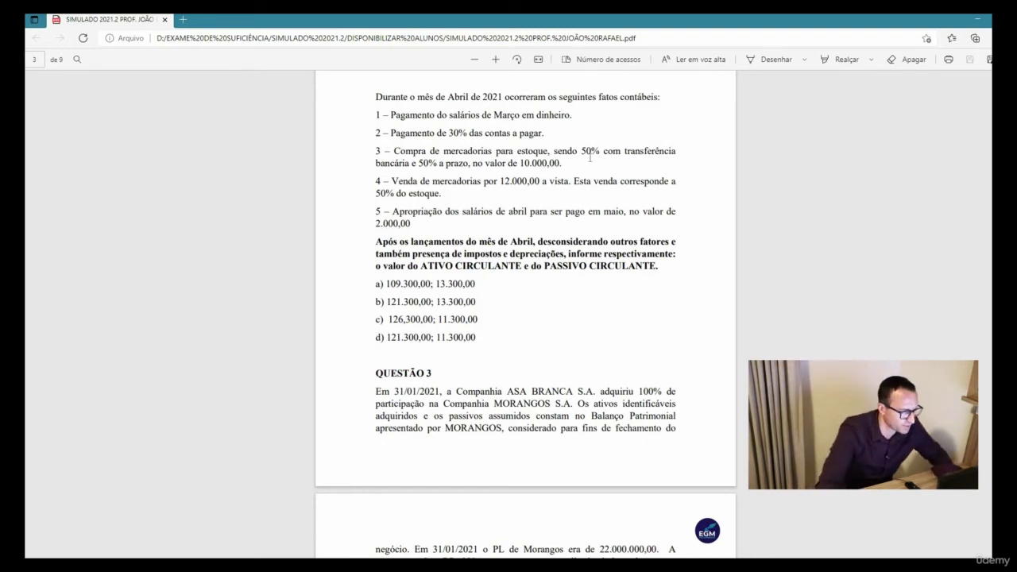
key("alt+Tab")
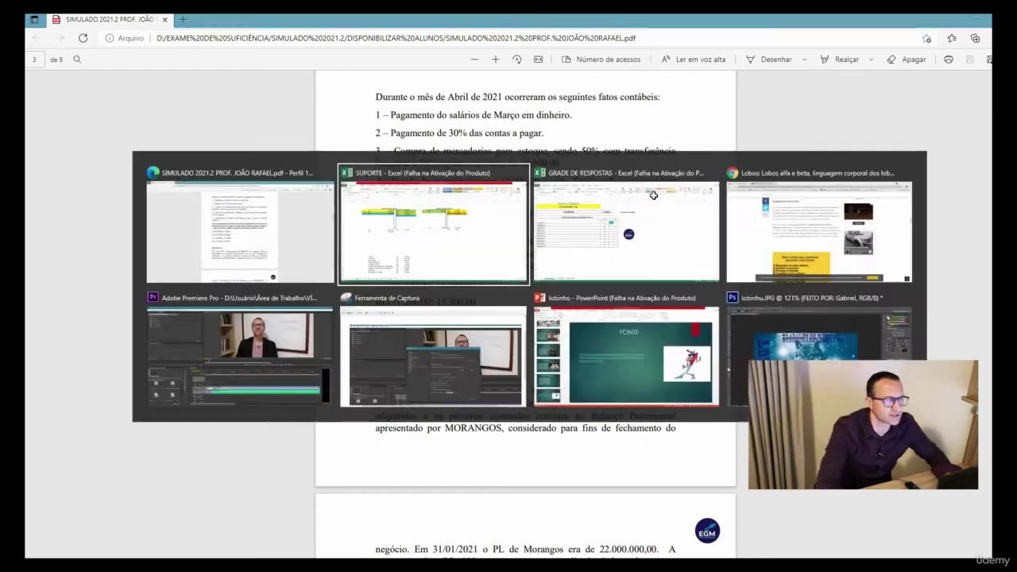
left_click(284, 186)
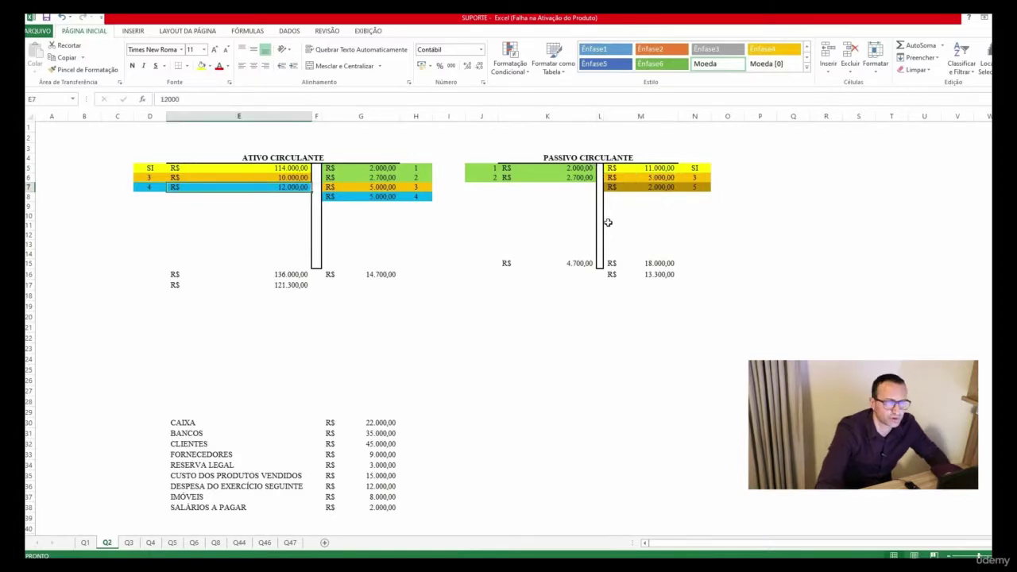
key("alt+Tab")
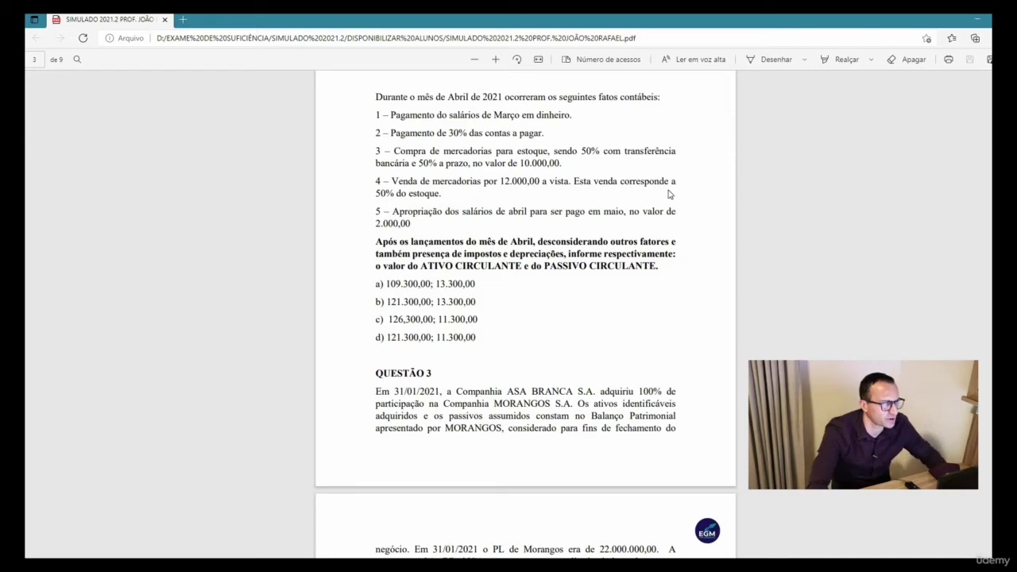
key("alt+Tab")
key("alt+Tab")
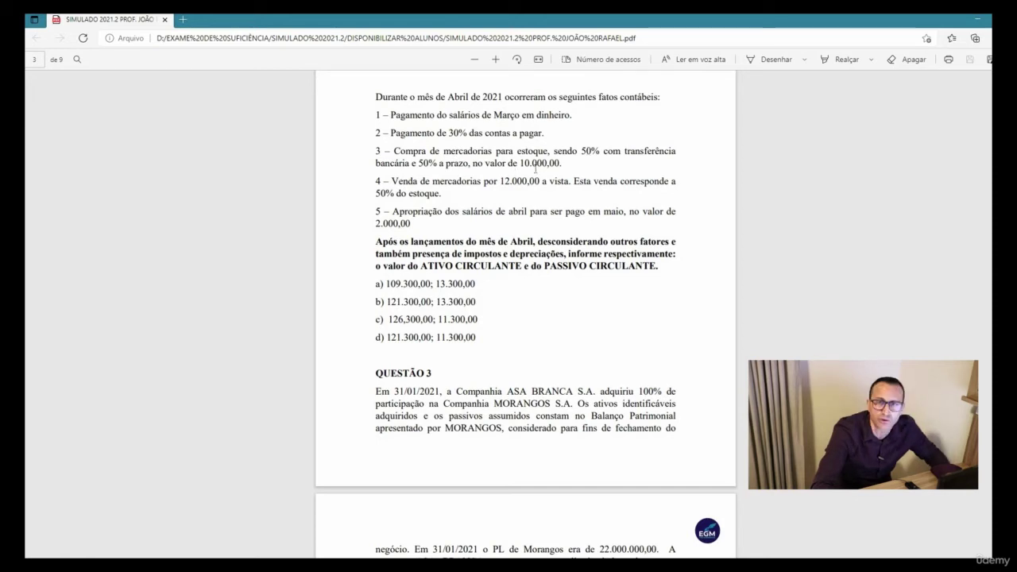
key("alt+Tab")
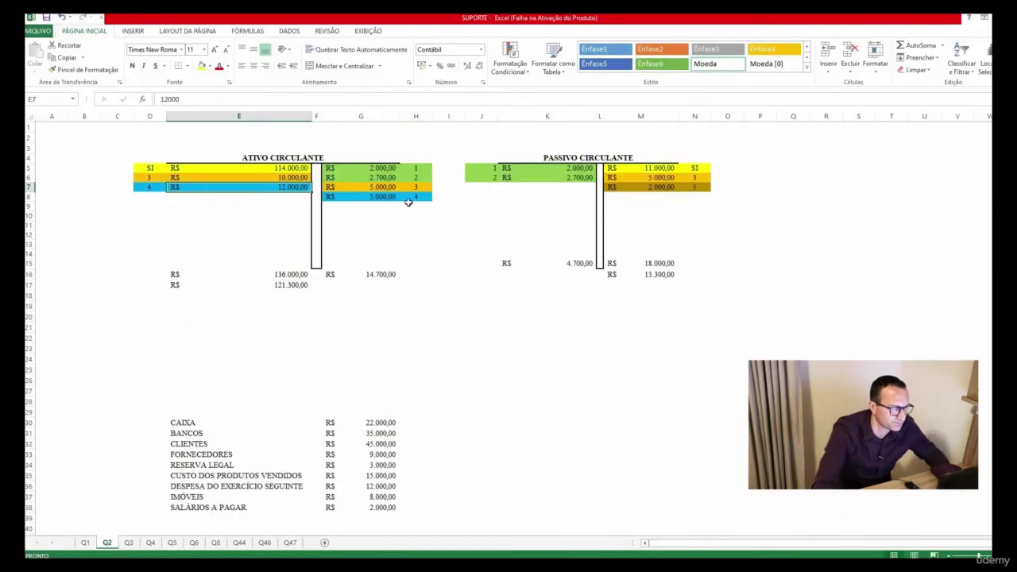
left_click(380, 197)
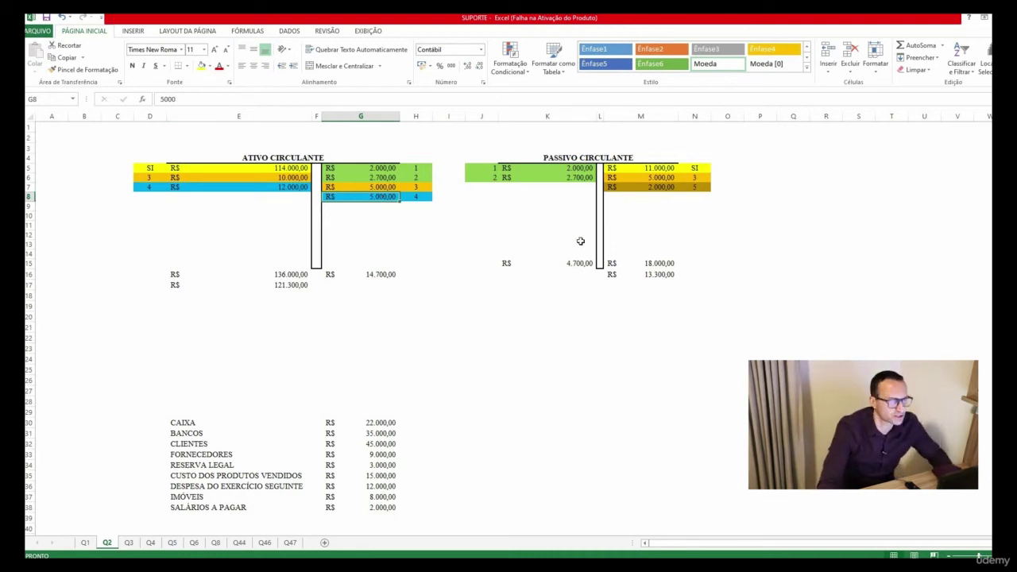
Review fact 5, the April salary accrual, in the PDF, check its entry in M7, and identify the two account groups requested
key("alt+Tab")
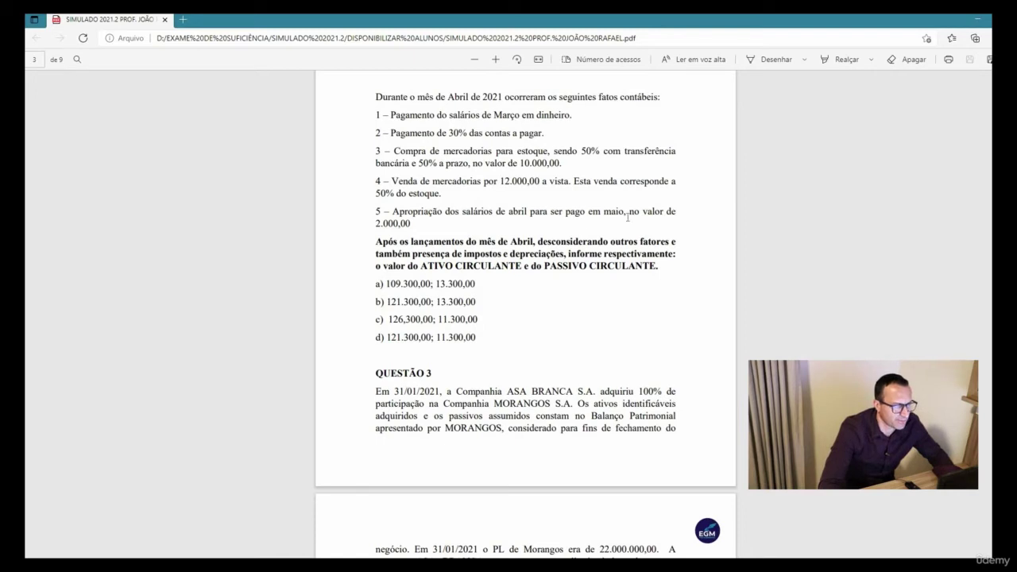
key("alt+Tab")
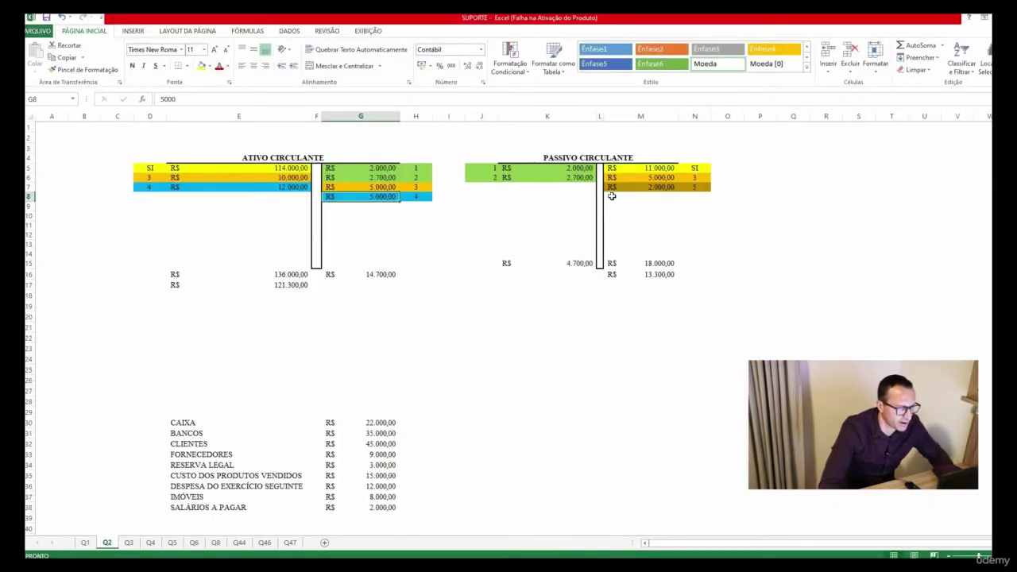
left_click(664, 188)
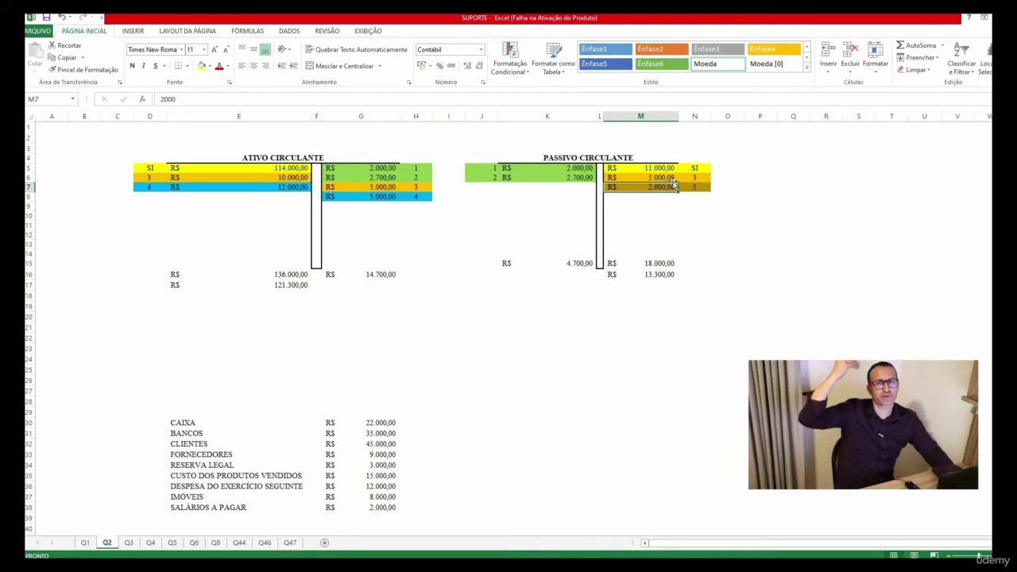
left_click(313, 156)
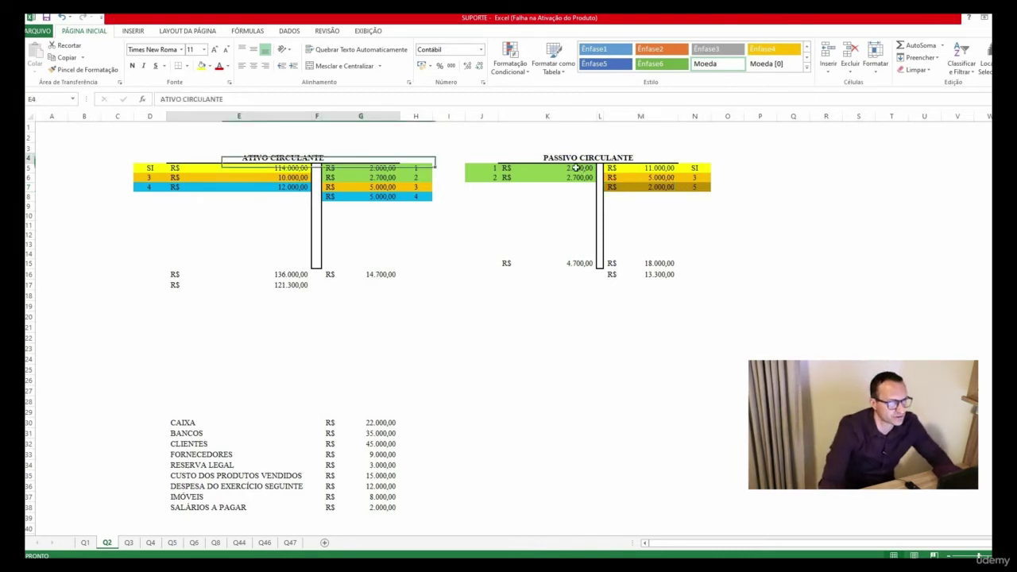
left_click(574, 157)
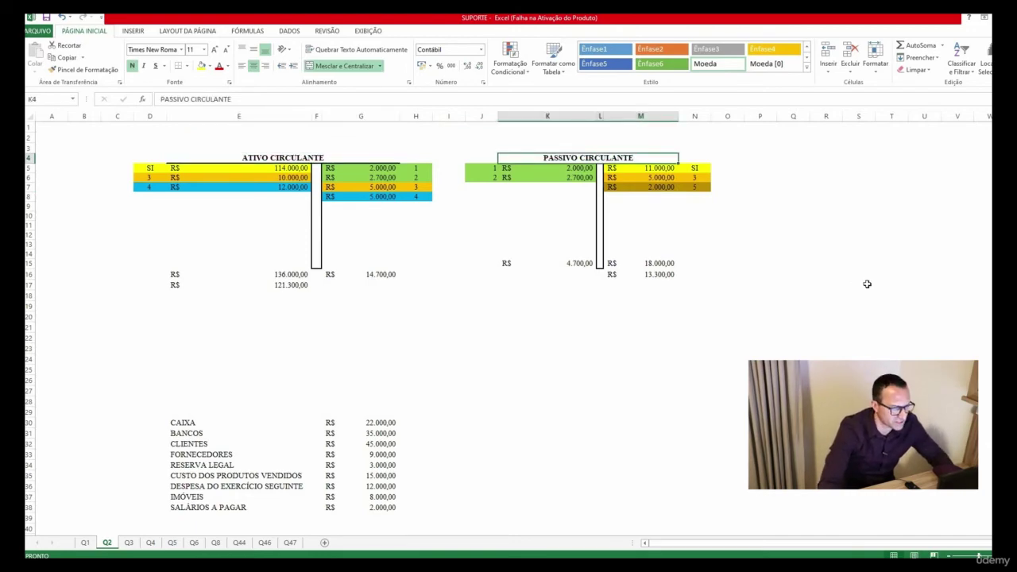
key("alt+Tab")
key("alt+Tab")
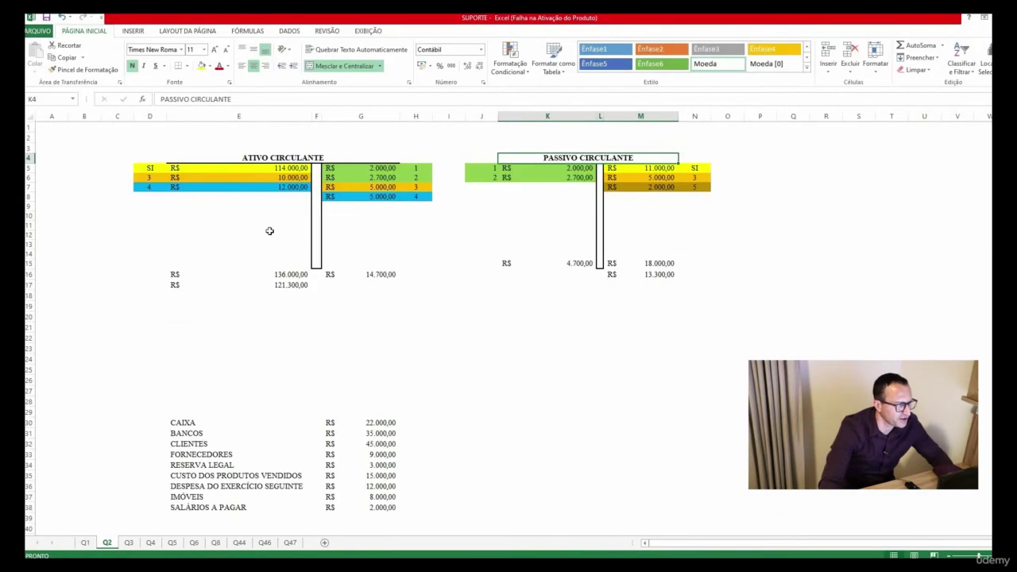
Inspect the ATIVO CIRCULANTE debit and credit total formulas in E16 and G16
double_click(280, 273)
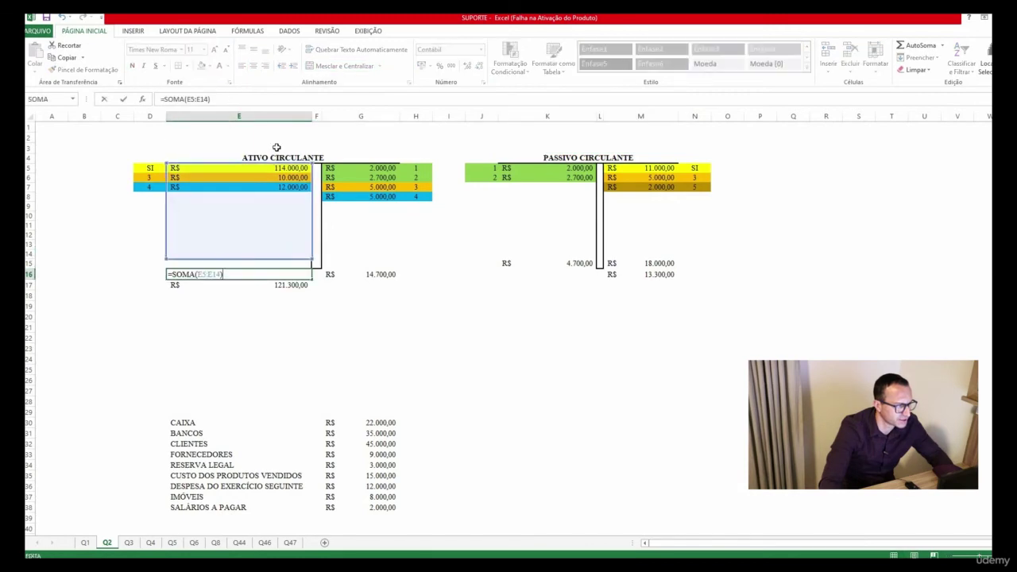
key("Return")
key("Up")
key("Right")
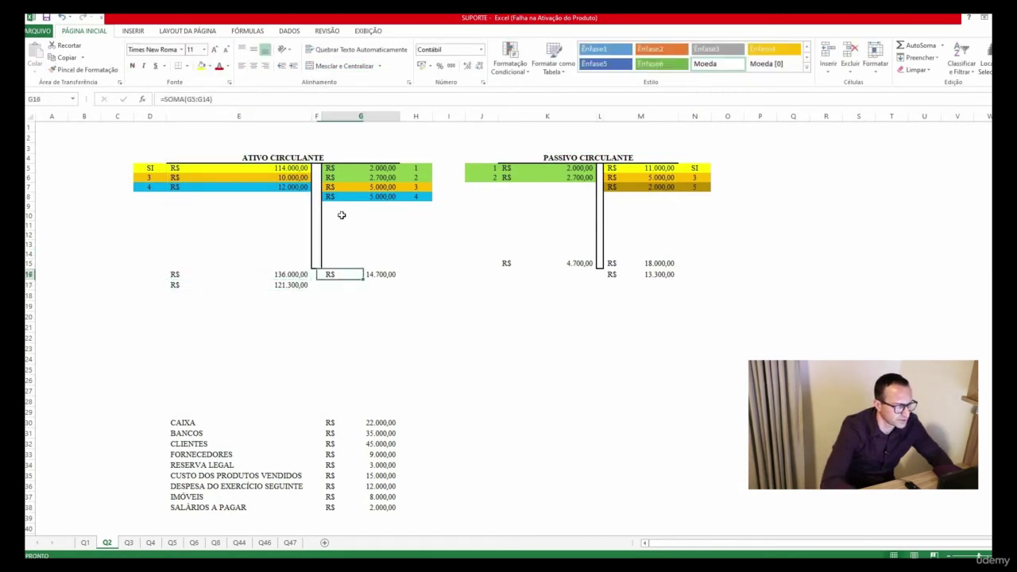
key("F2")
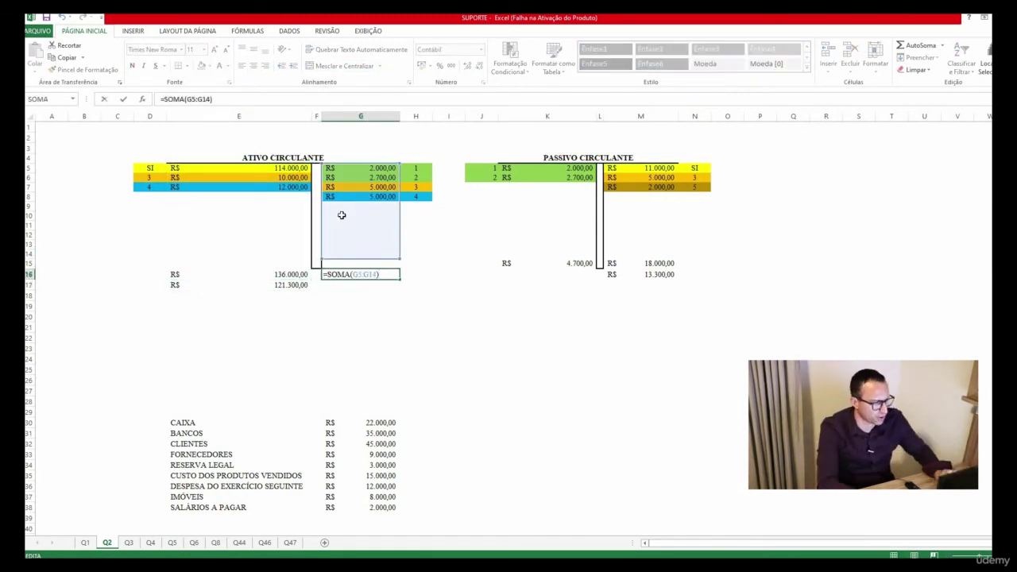
key("Return")
key("Up")
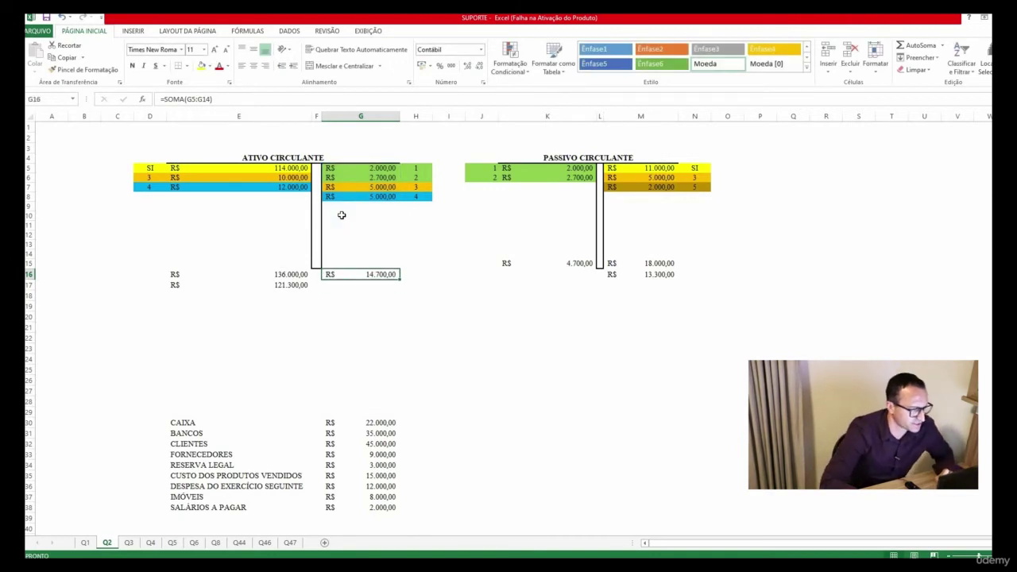
Check the ATIVO CIRCULANTE closing balance formula =E16-G16 in E17
key("Left")
key("Left")
key("Down")
type("=E16-G16")
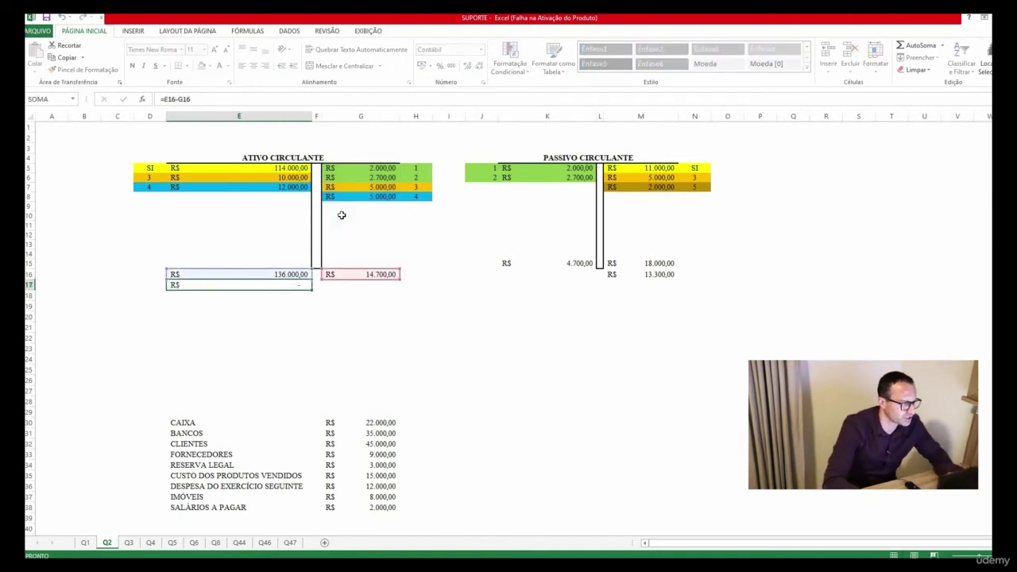
key("ctrl+Return")
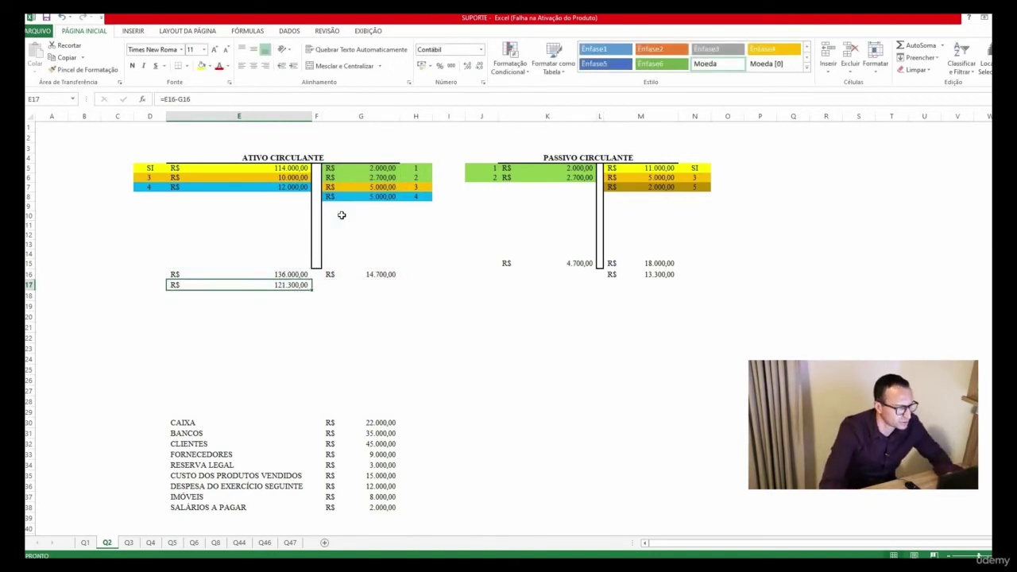
Check the PASSIVO CIRCULANTE total formulas in K15 and M15 and the closing balance formula in M16
left_click(575, 266)
key("alt+equal")
key("ctrl+Return")
key("Right")
key("Right")
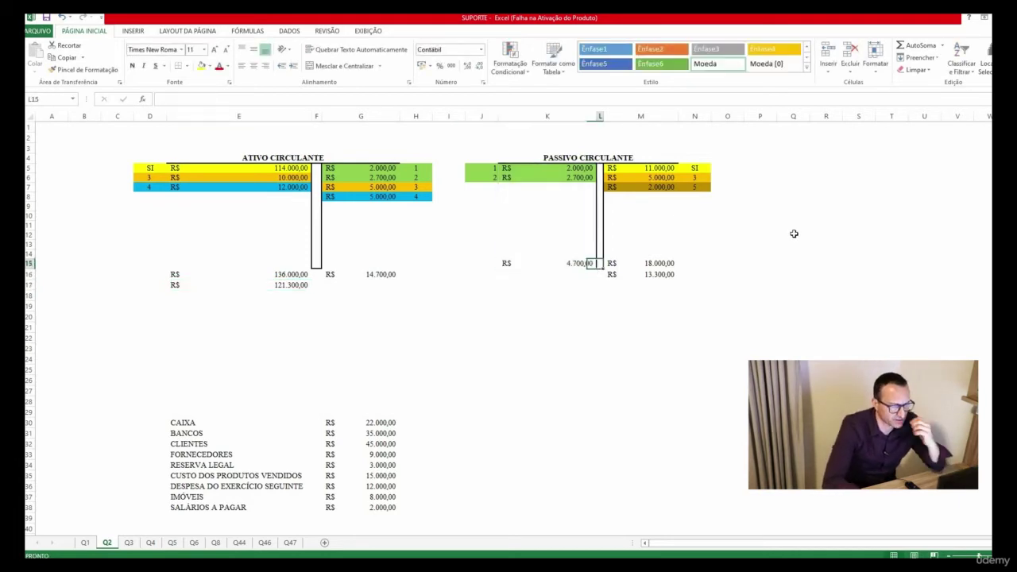
key("alt+equal")
key("ctrl+Return")
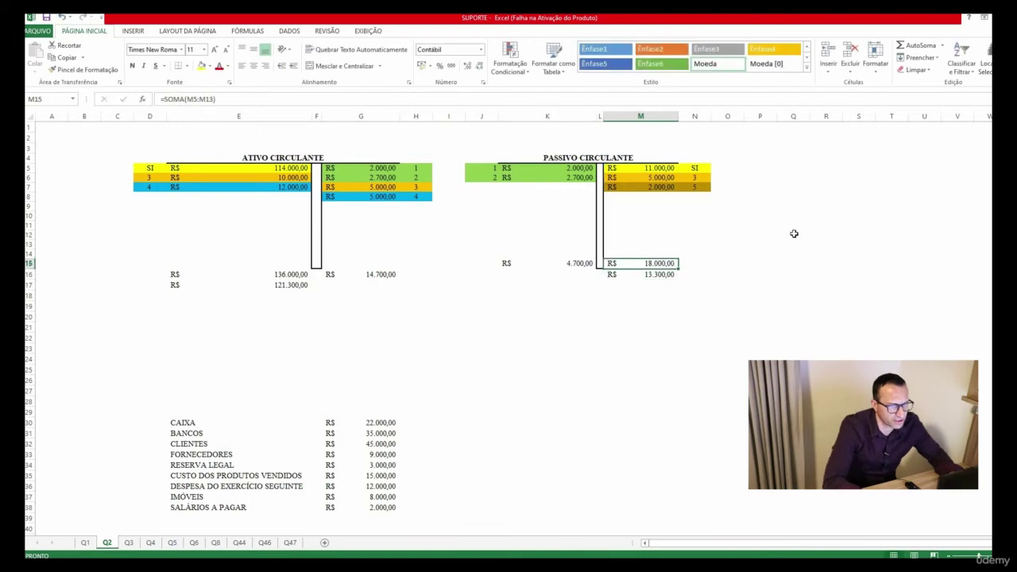
key("Down")
key("F2")
key("ctrl+Return")
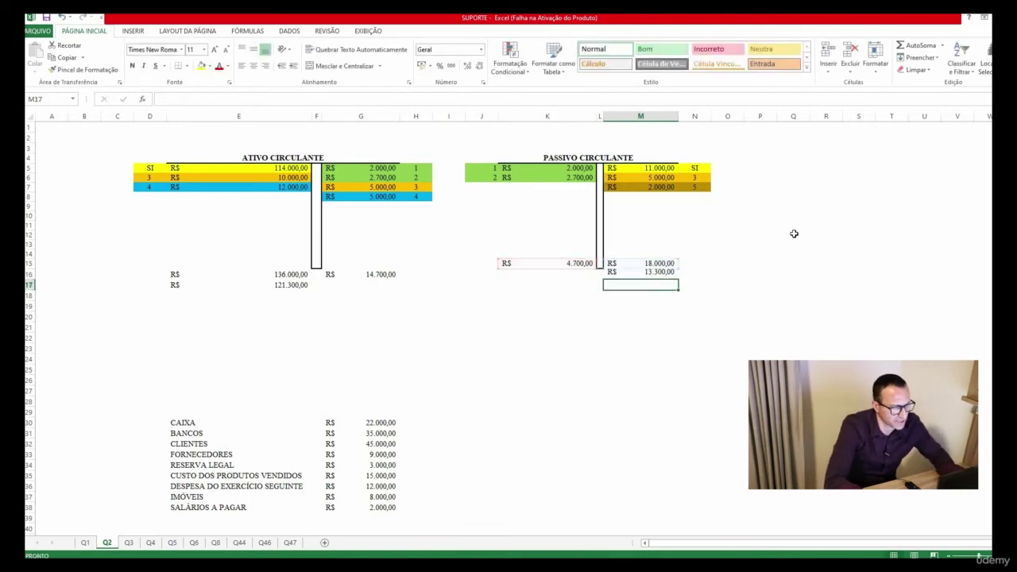
Compare both closing balances with Questão 2's answer options in the PDF and switch to the GRADE DE RESPOSTAS workbook
key("alt+Tab")
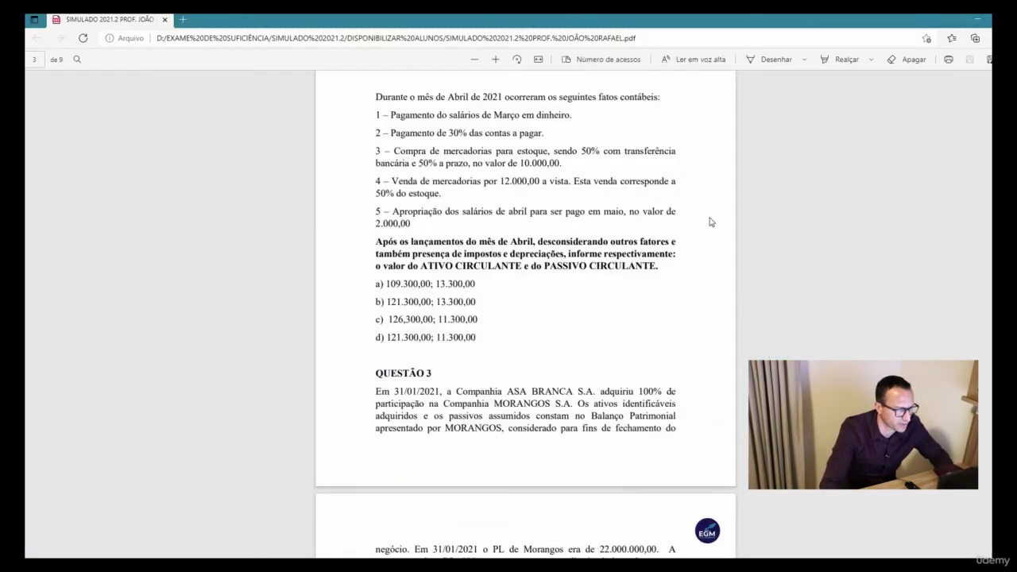
key("alt+Tab")
key("alt+Tab")
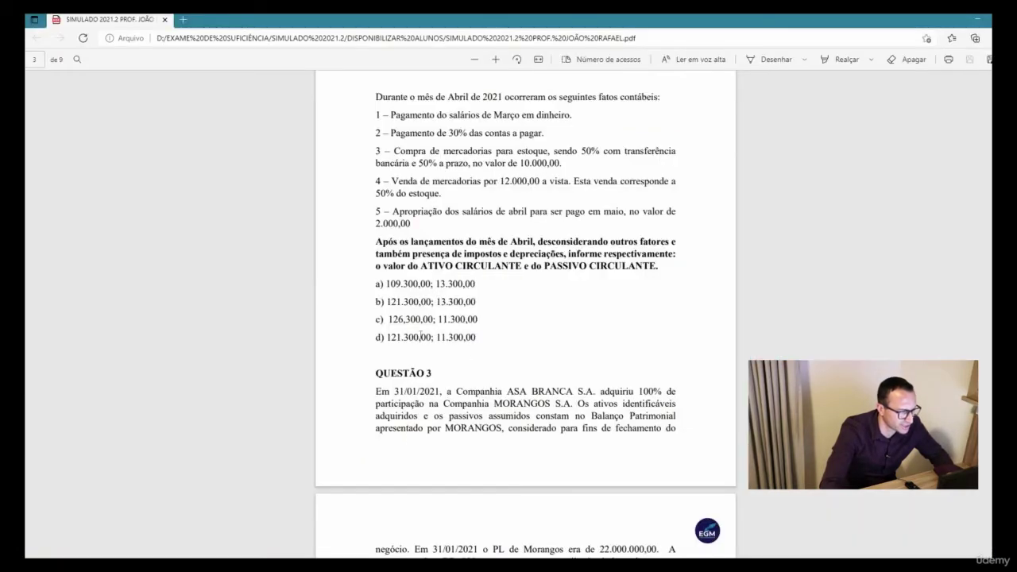
key("alt+Tab")
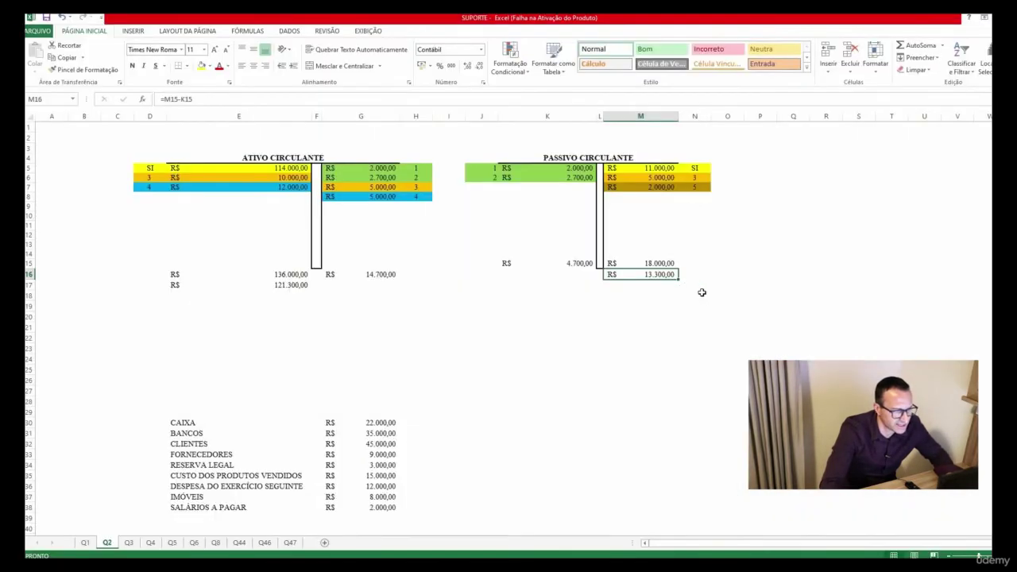
key("alt+Tab")
key("alt+Tab")
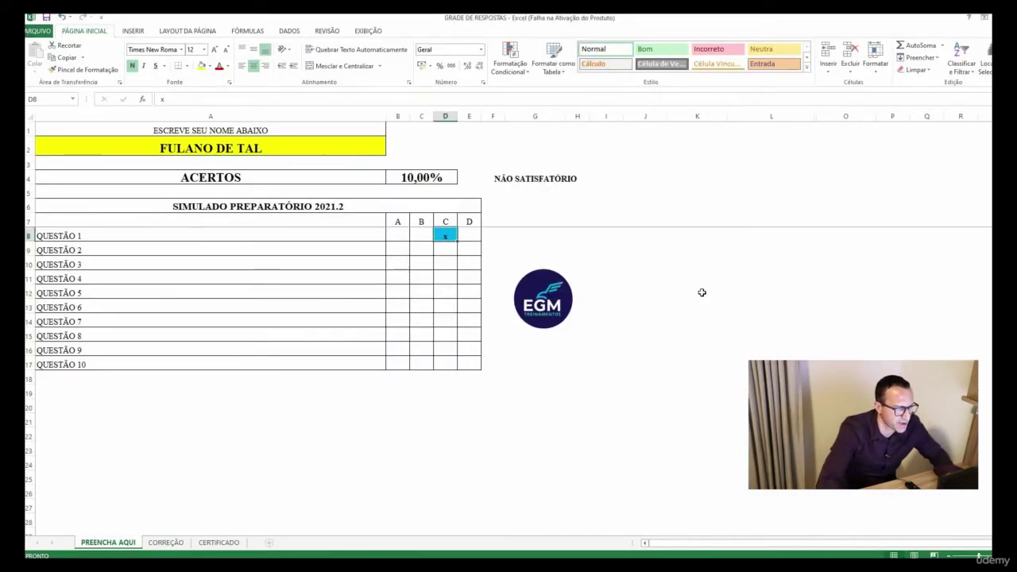
Mark alternative B for QUESTÃO 2 with an x in the answer grid
key("Left")
key("Down")
type("x")
key("Return")
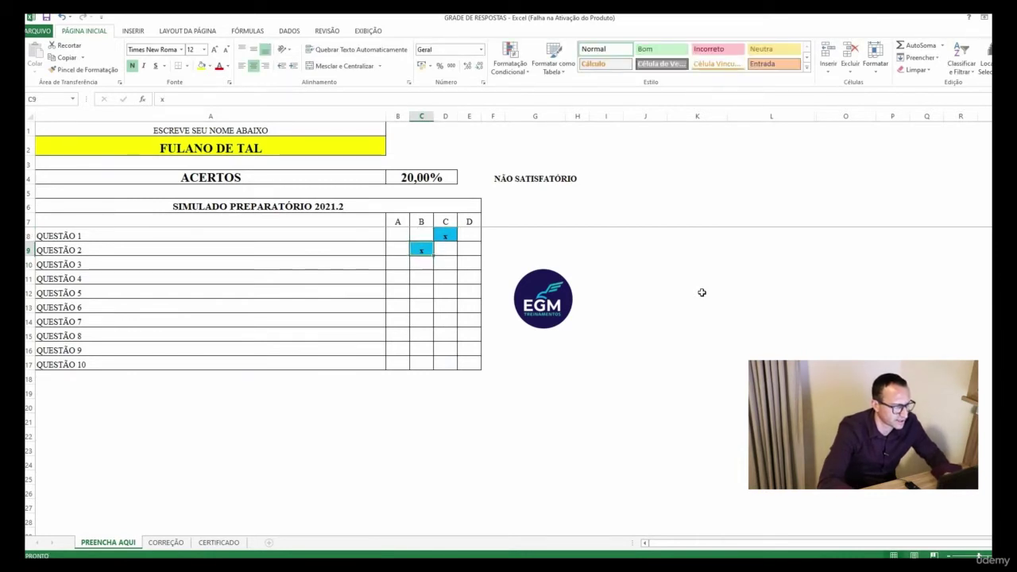
Check the ACERTOS score and its formula =CORREÇÃO!G14/10 in B4
key("Up")
key("Up")
key("Up")
key("Up")
key("Up")
key("Up")
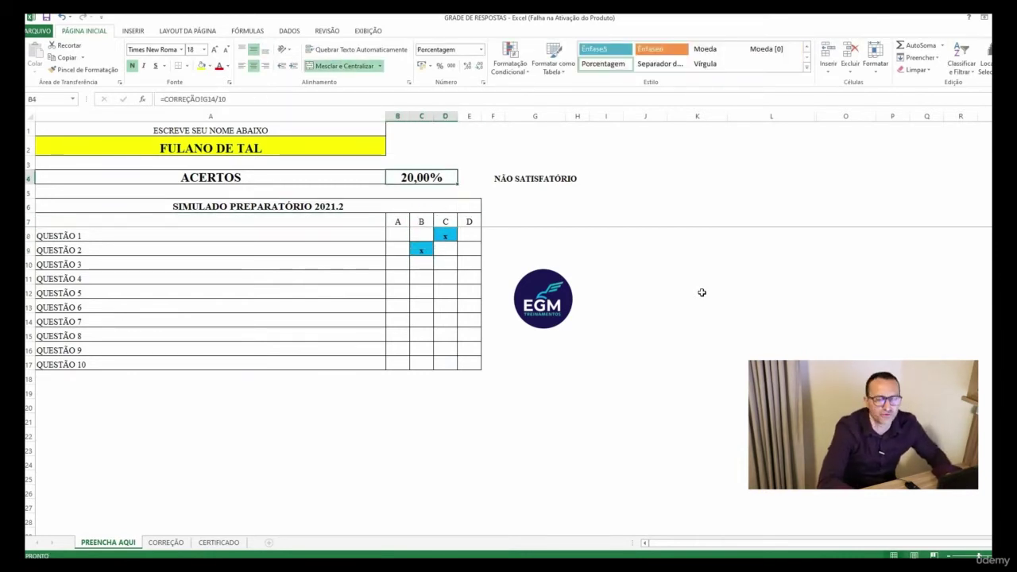
Switch to the simulado PDF, review Questão 2's data and move on to Questão 3's goodwill statement
key("alt+Tab")
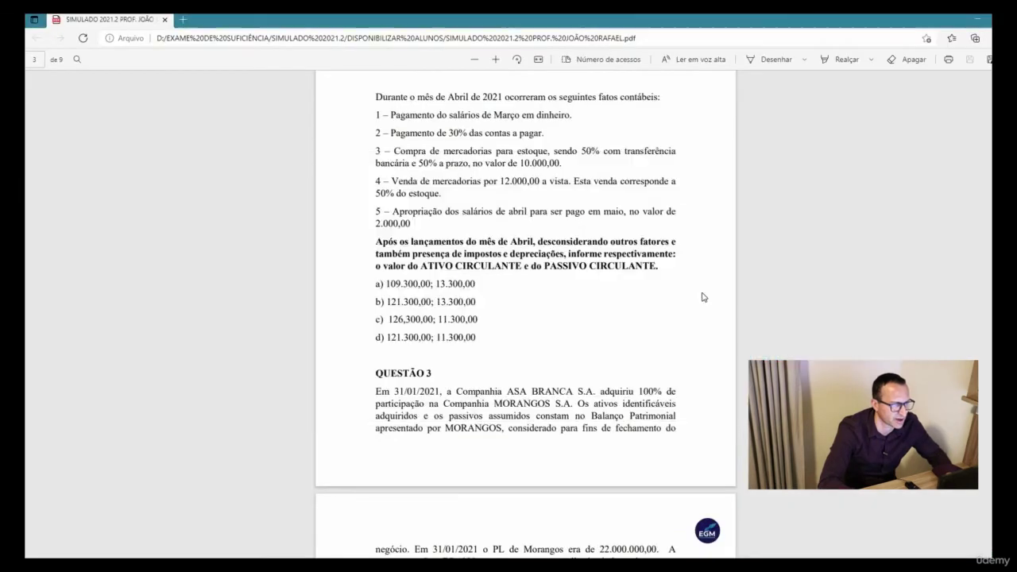
scroll(704, 296, "up", 5)
scroll(706, 295, "down", 3)
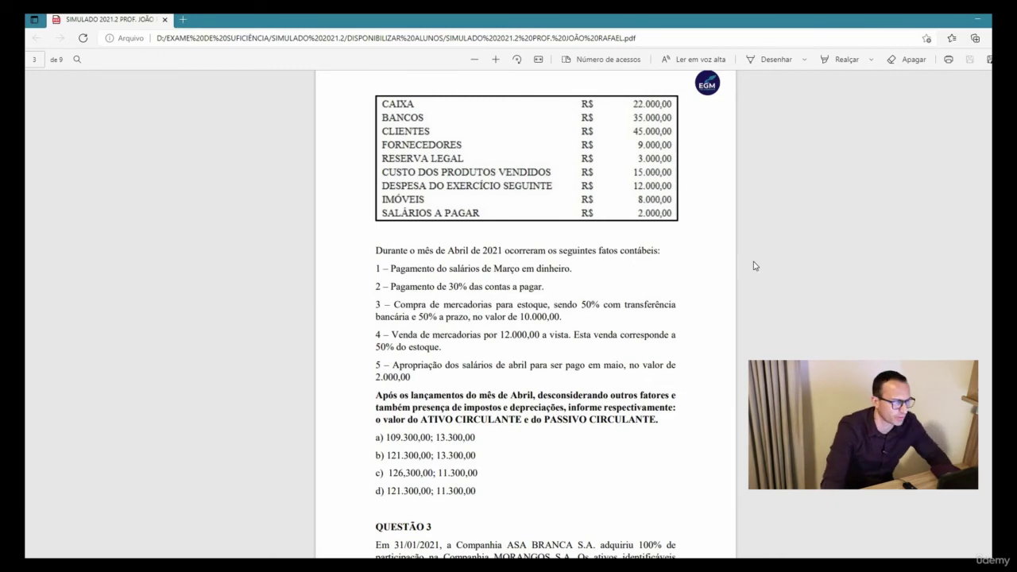
scroll(753, 275, "down", 5)
scroll(758, 280, "down", 1)
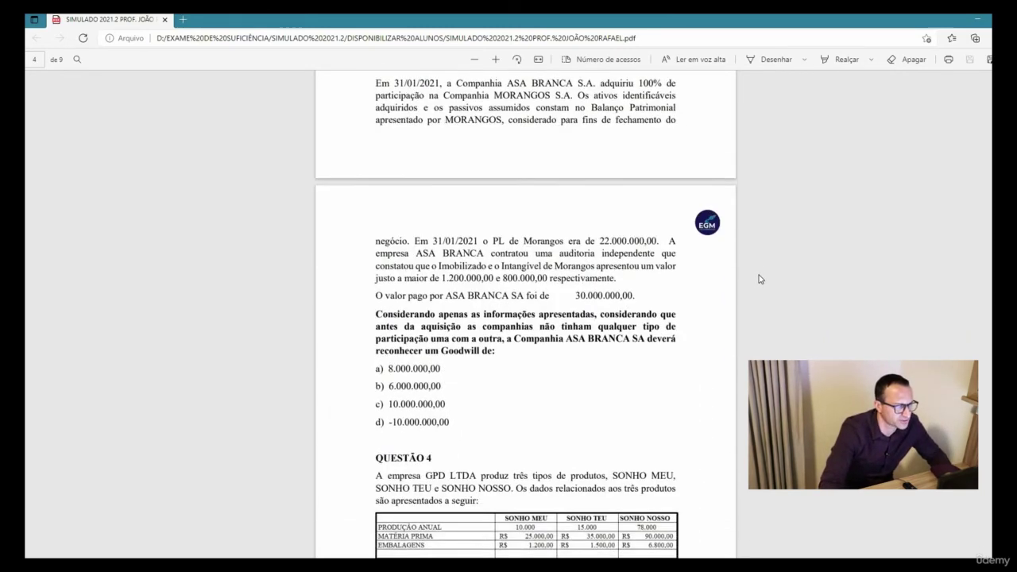
Switch to the SUPORTE workbook and open the Q3 sheet with the goodwill calculation
key("alt+Tab")
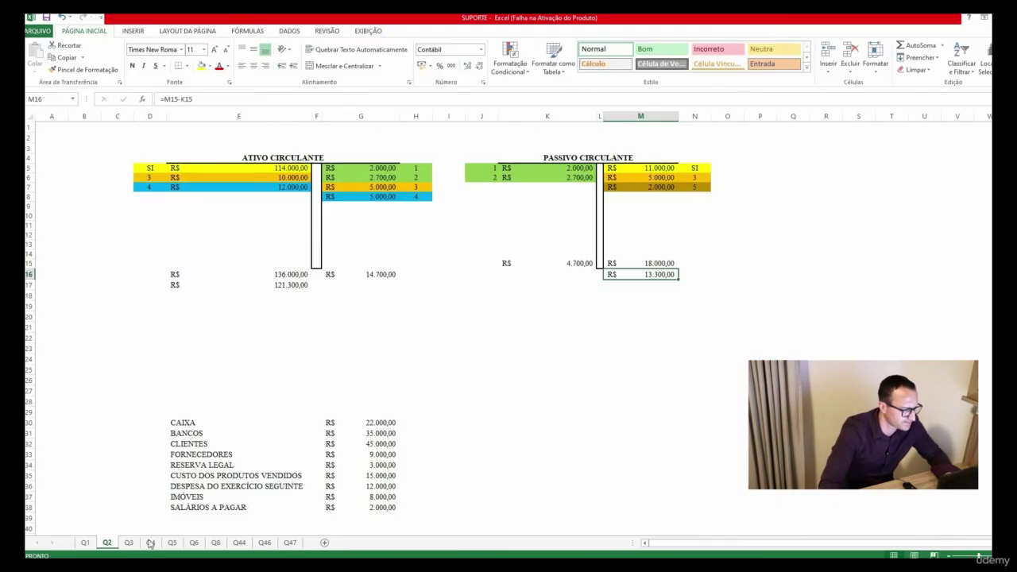
left_click(129, 543)
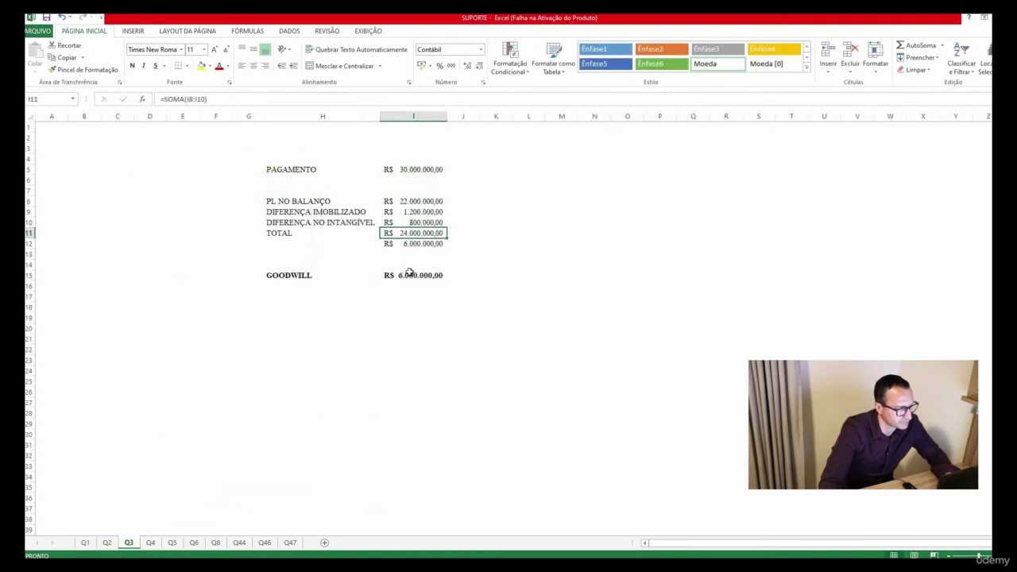
left_click(408, 159)
Read Questão 3's full statement about the ASA BRANCA acquisition of MORANGOS in the PDF
key("alt+Tab")
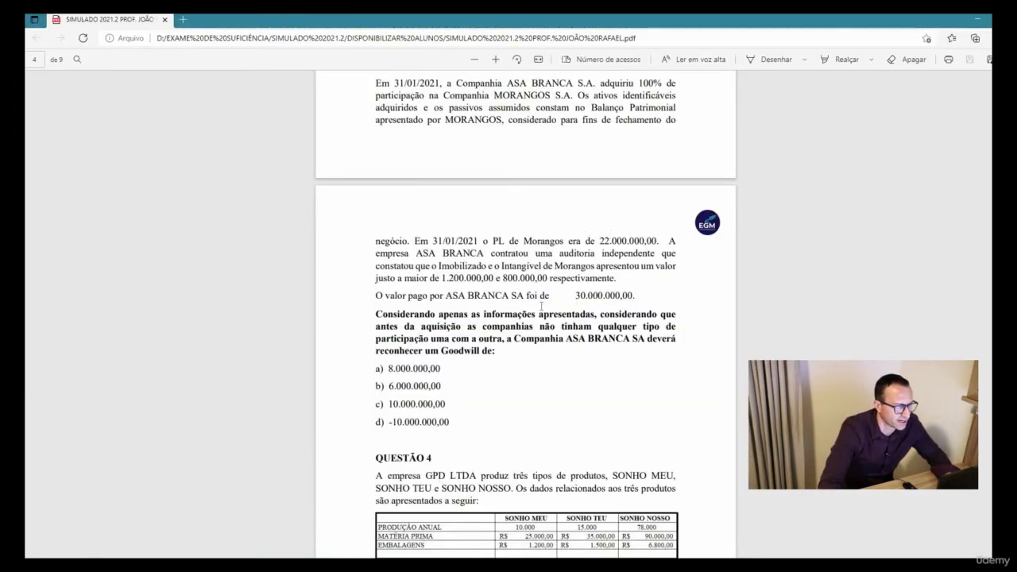
scroll(530, 296, "up", 1)
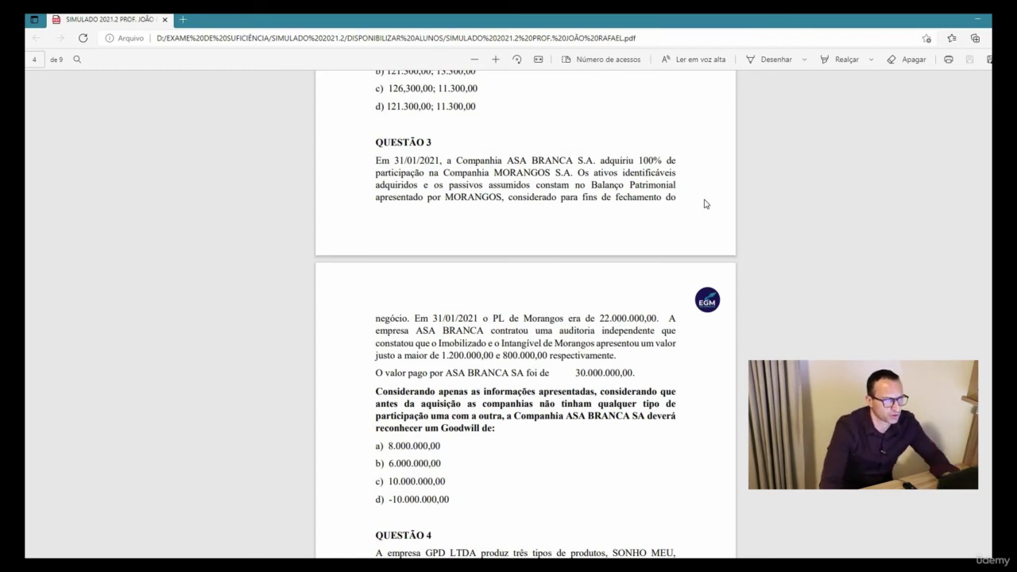
scroll(742, 281, "down", 1)
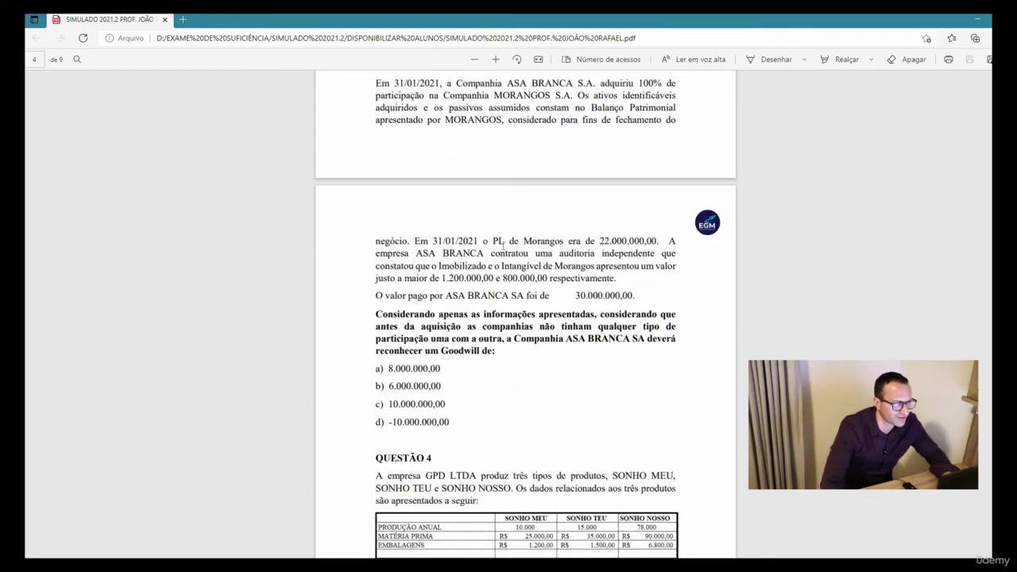
Switch to the SUPORTE workbook and check the PL NO BALANÇO amount in I8
key("alt+Tab")
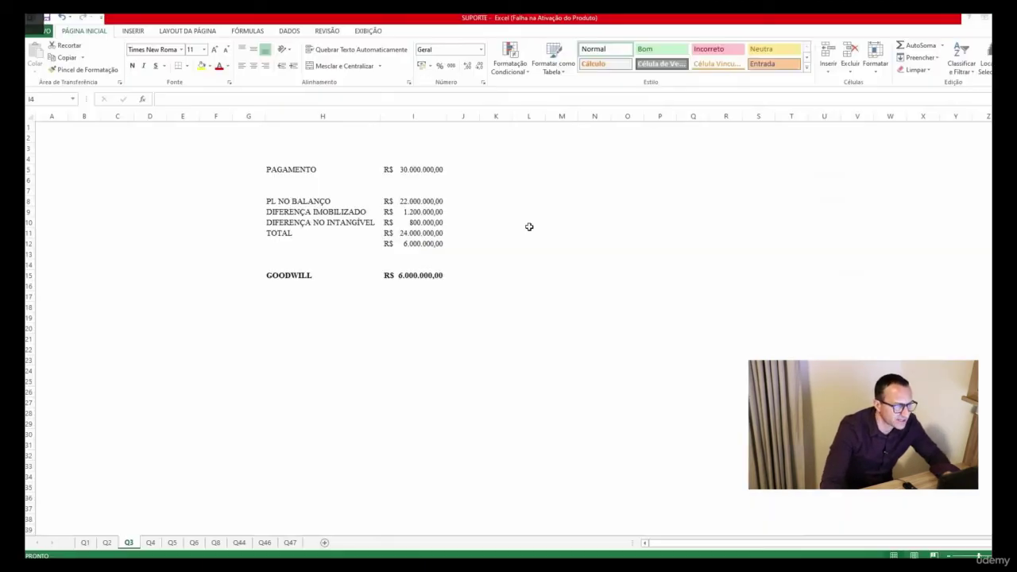
left_click(356, 201)
left_click(429, 201)
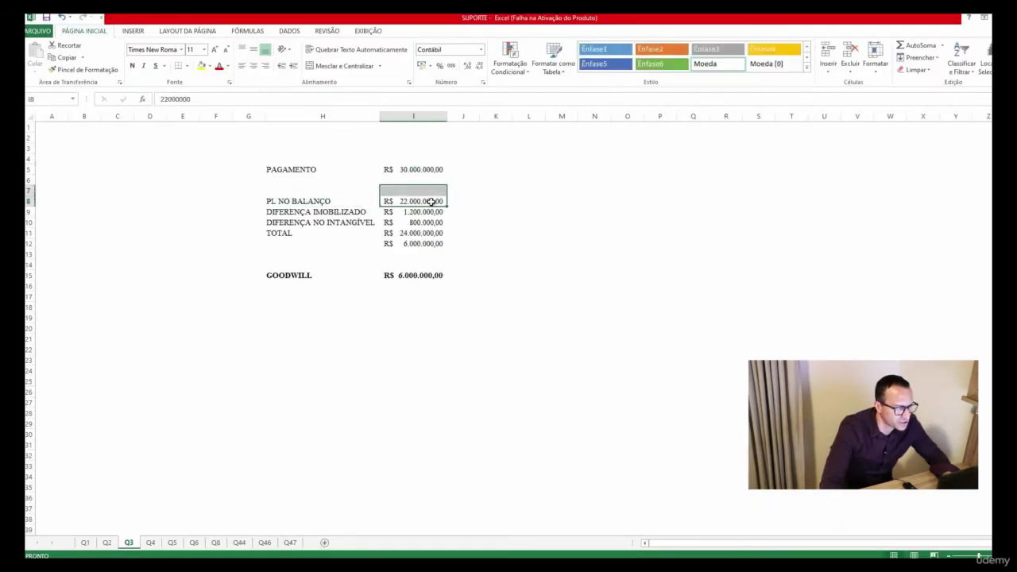
Compare the PDF's fair value differences for Imobilizado and Intangível with the amounts in I9 and I10 of the Q3 sheet
key("alt+Tab")
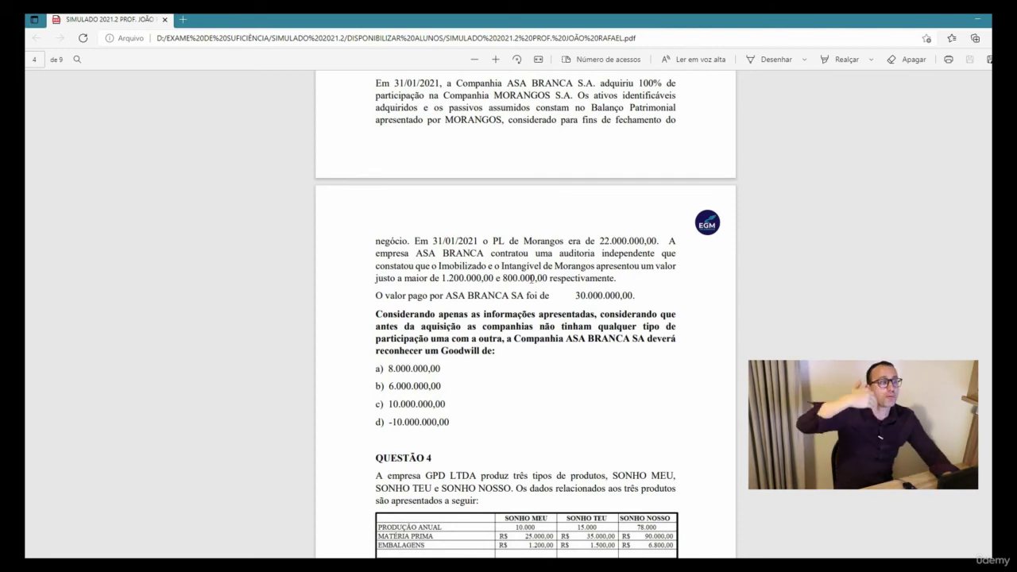
key("alt+Tab")
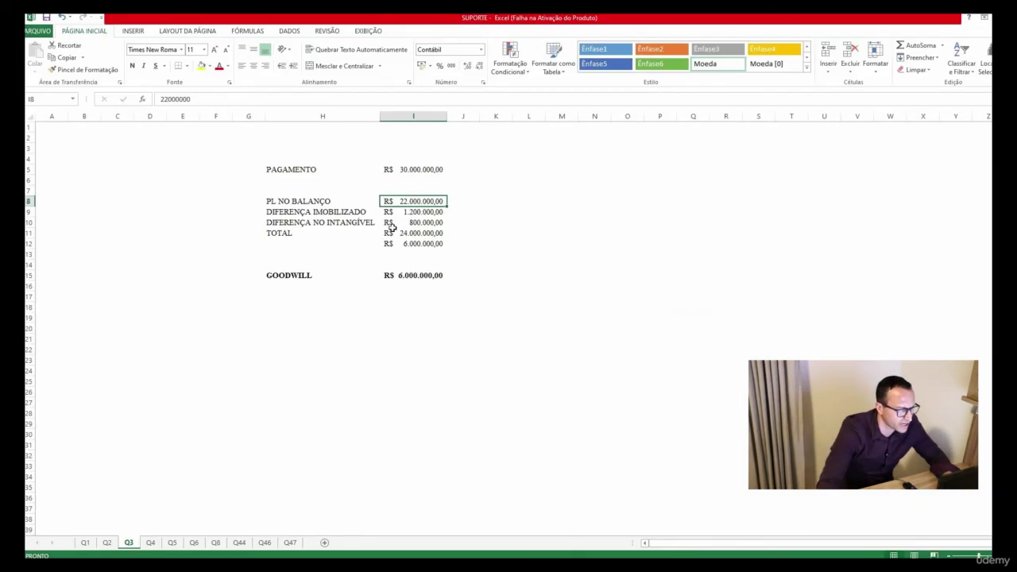
key("Down")
key("Down")
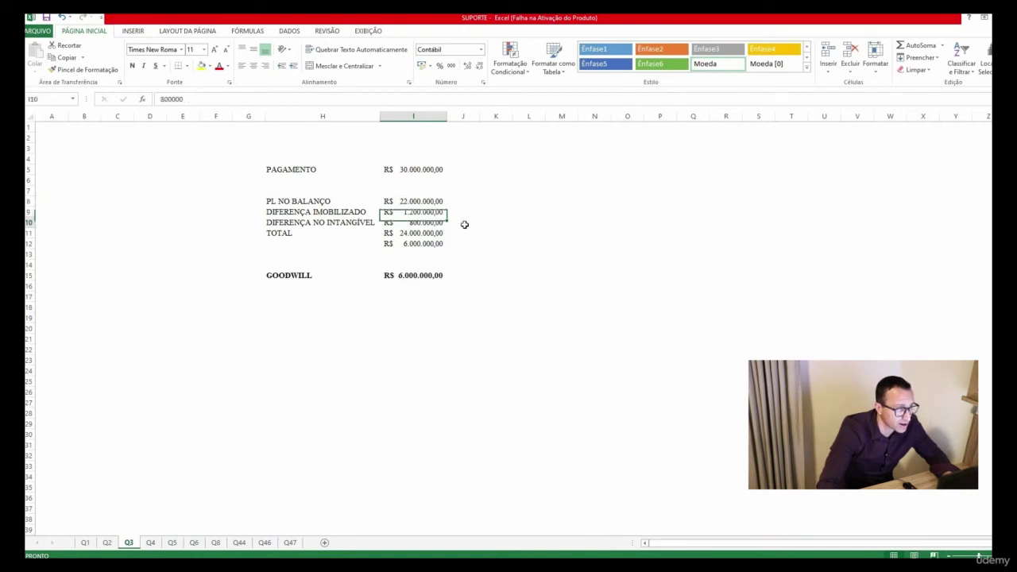
Check the TOTAL formula =SOMA(I8:I10) in I11
left_click(414, 233)
key("alt+equal")
key("Return")
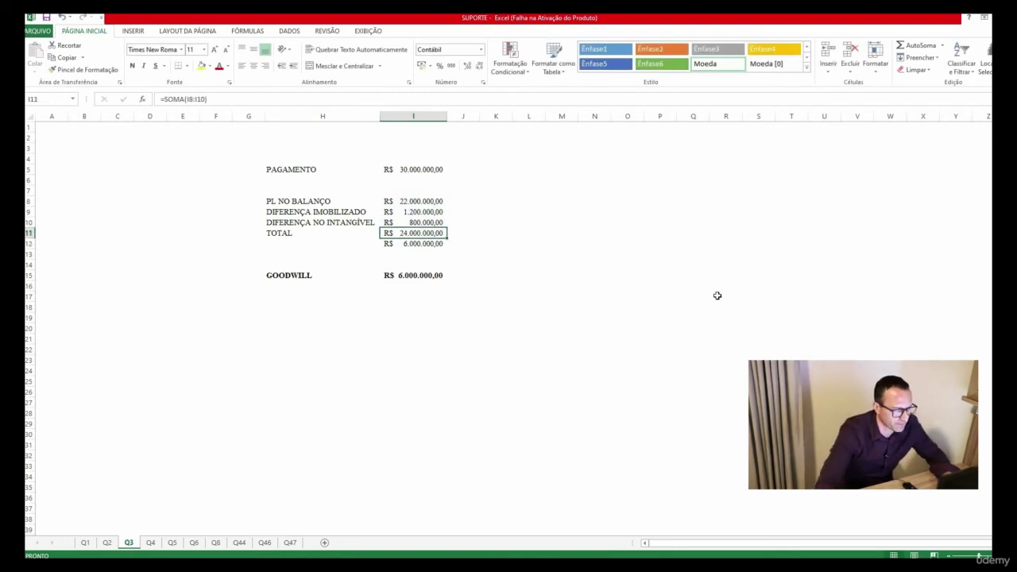
key("alt+Tab")
key("alt+Tab")
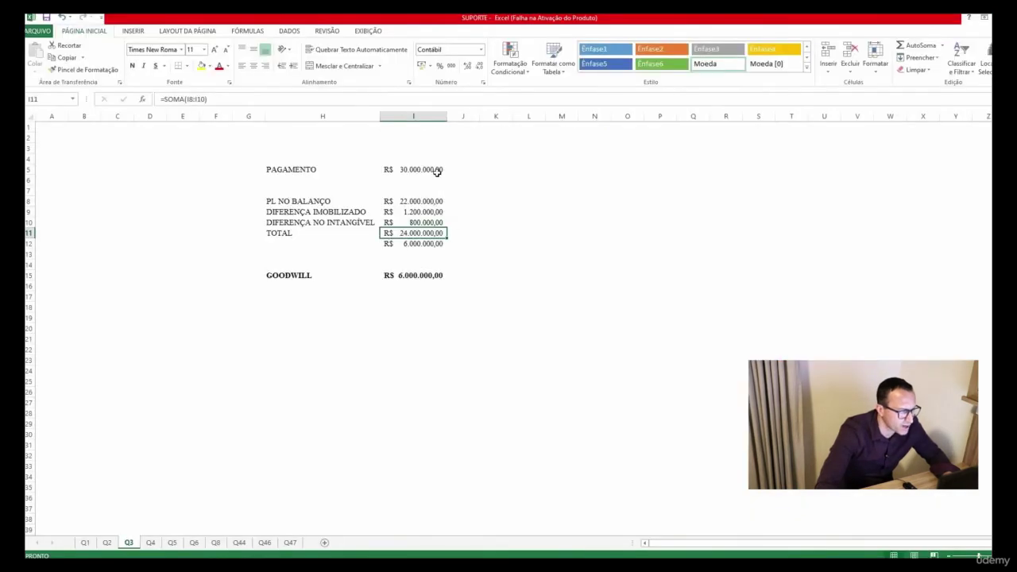
Check the PAGAMENTO amount in I5, the TOTAL in I11 and the difference formula =I5-I11 in I12
left_click(436, 171)
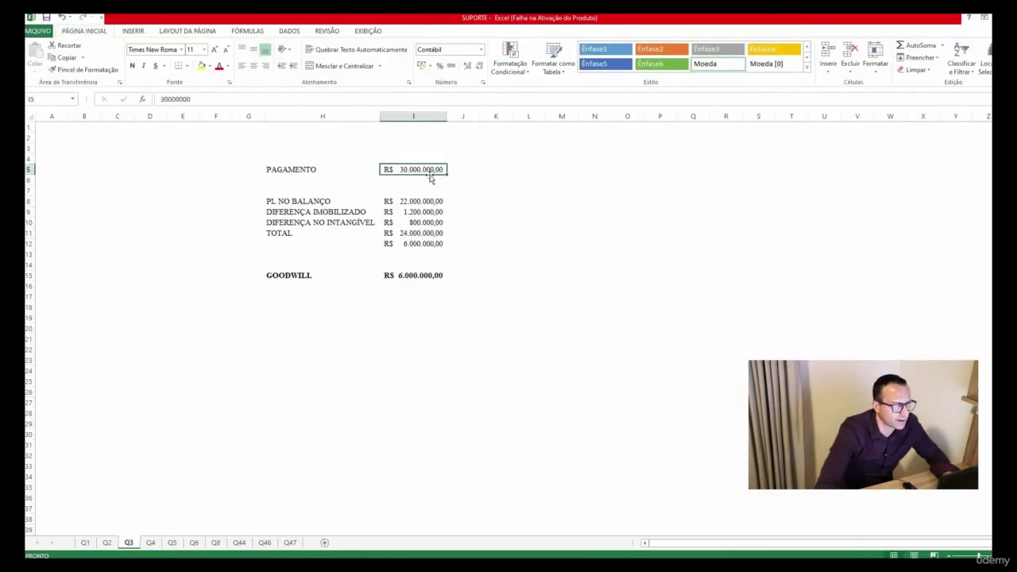
left_click(422, 232)
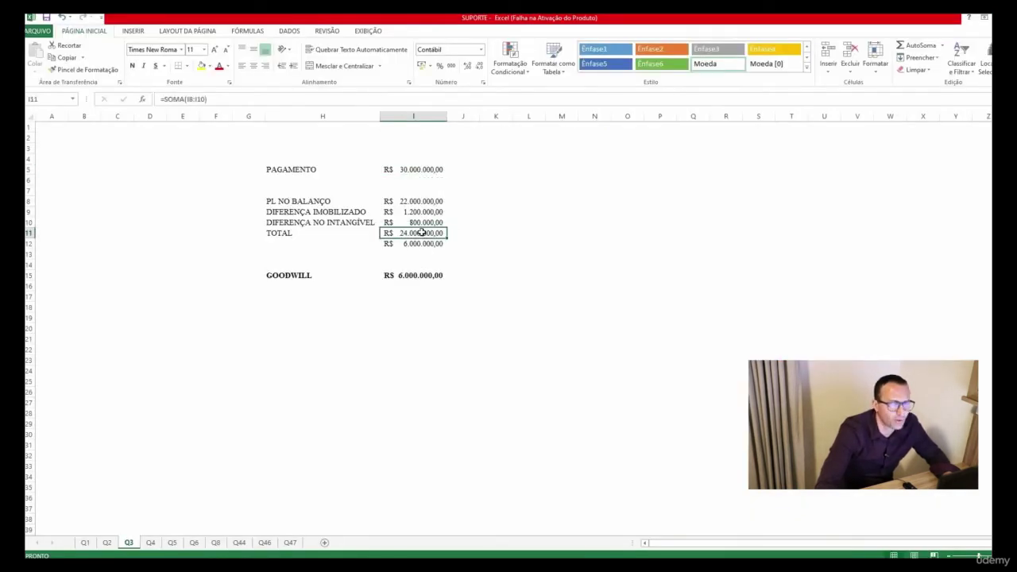
left_click(420, 244)
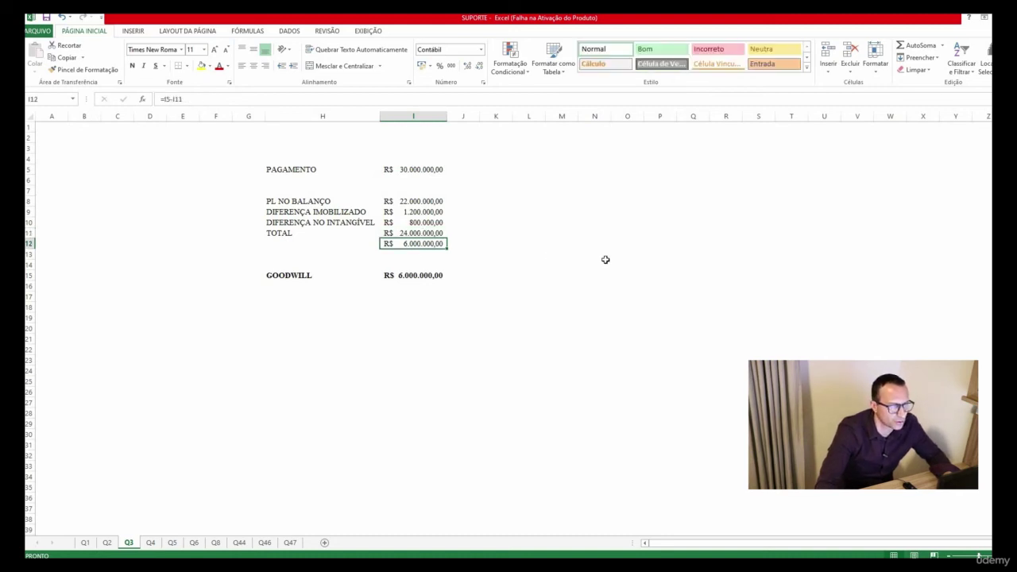
Compare the goodwill with Questão 3's options in the PDF and mark alternative B for QUESTÃO 3 with an x in GRADE DE RESPOSTAS
key("alt+Tab")
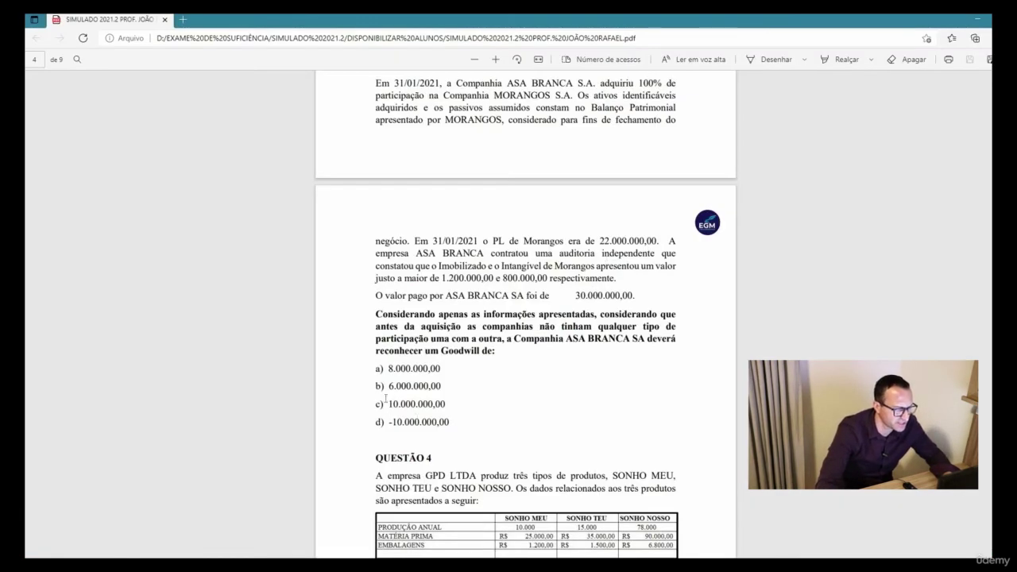
key("alt+Tab")
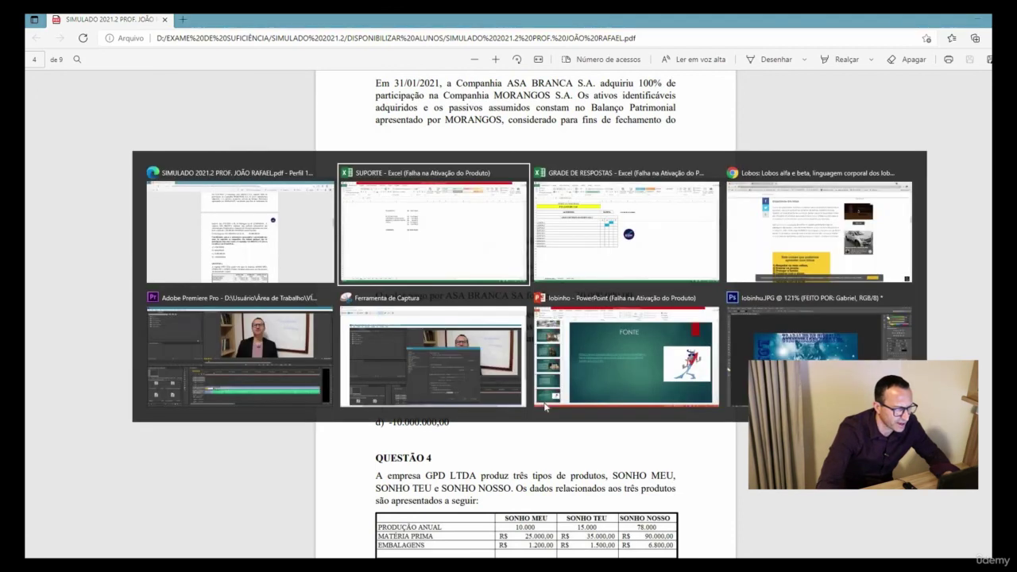
key("alt+Tab")
left_click(424, 262)
type("x")
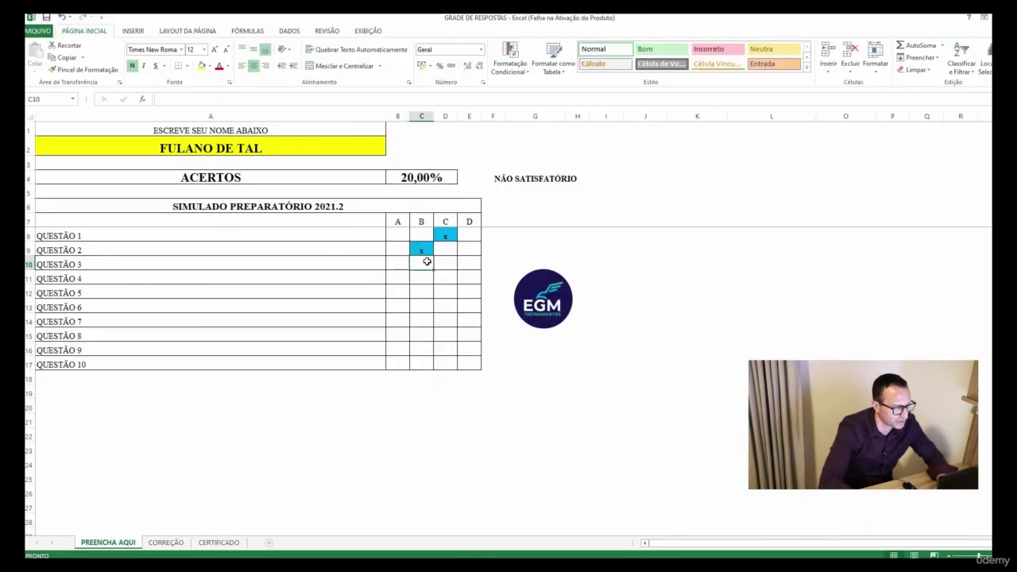
key("Return")
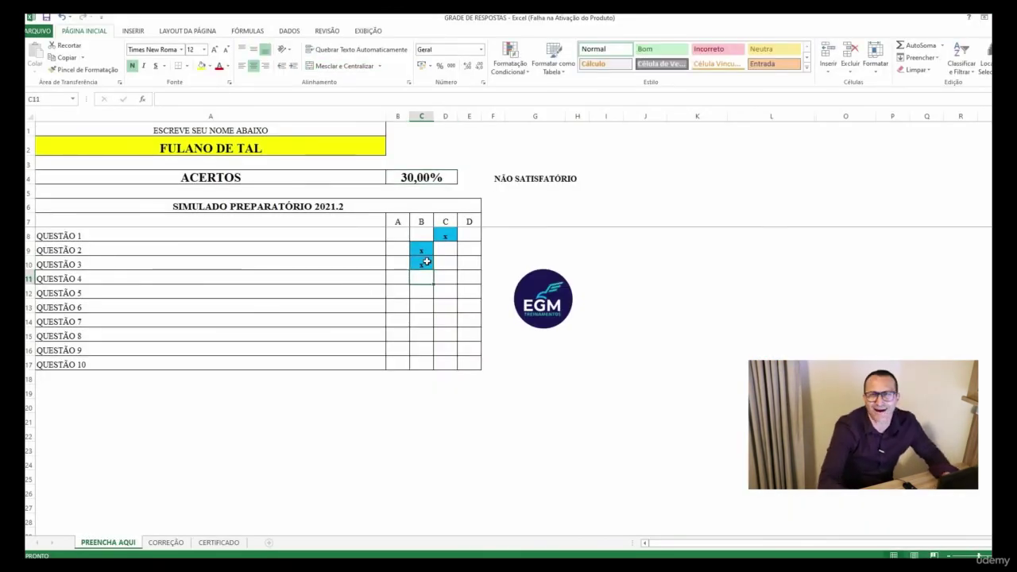
Switch to the simulado PDF and read Questão 4's statement on the three products' costs
key("alt+Tab")
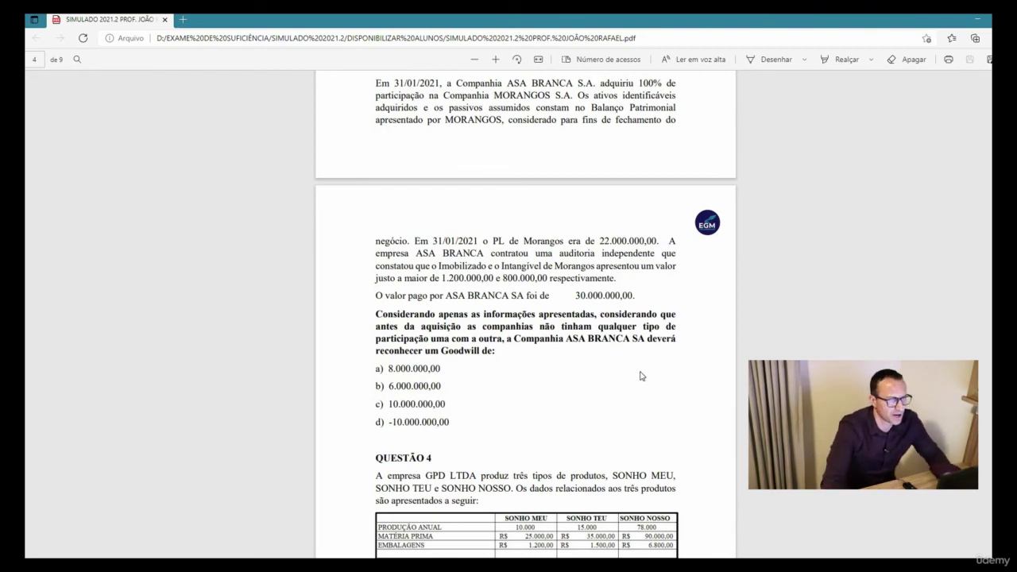
scroll(650, 370, "down", 4)
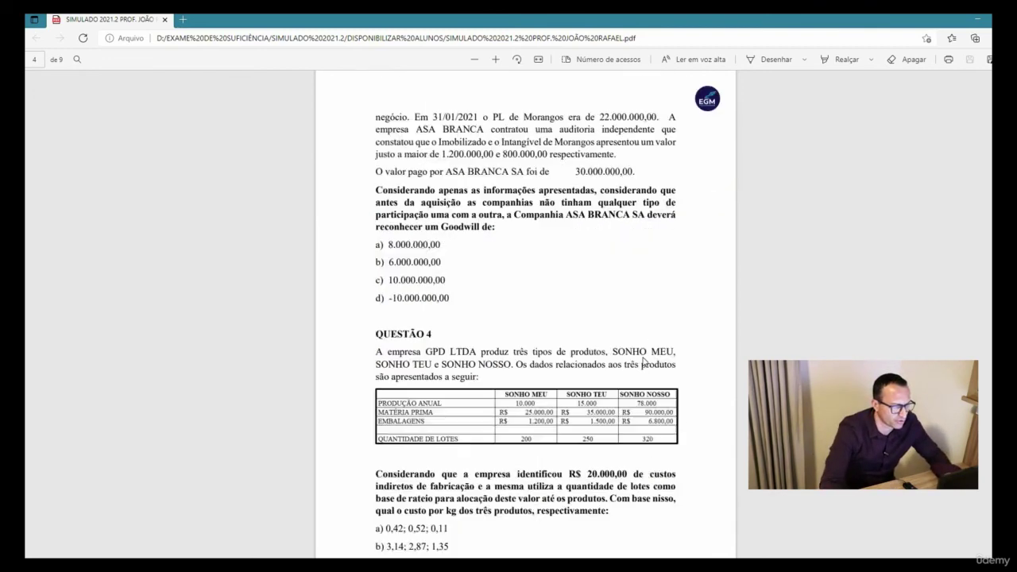